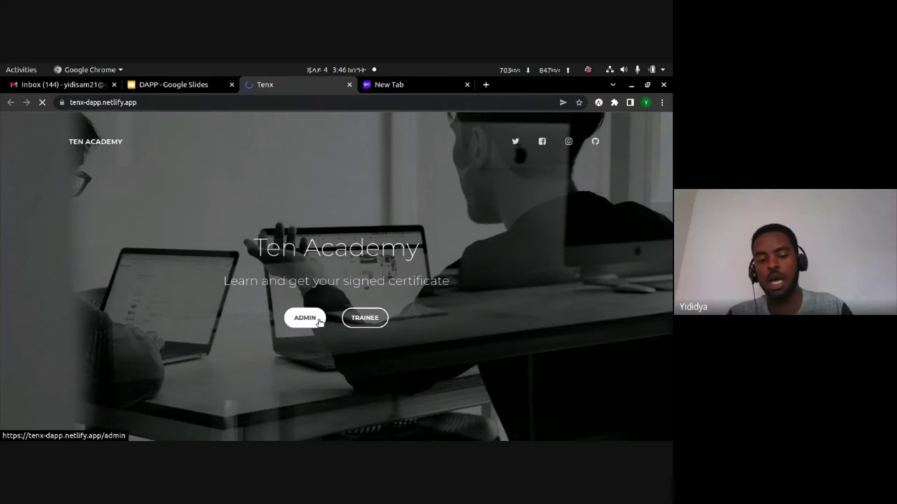
- Open the Tenx admin and trainee pages in separate background tabs
middle_click(318, 321)
middle_click(361, 319)
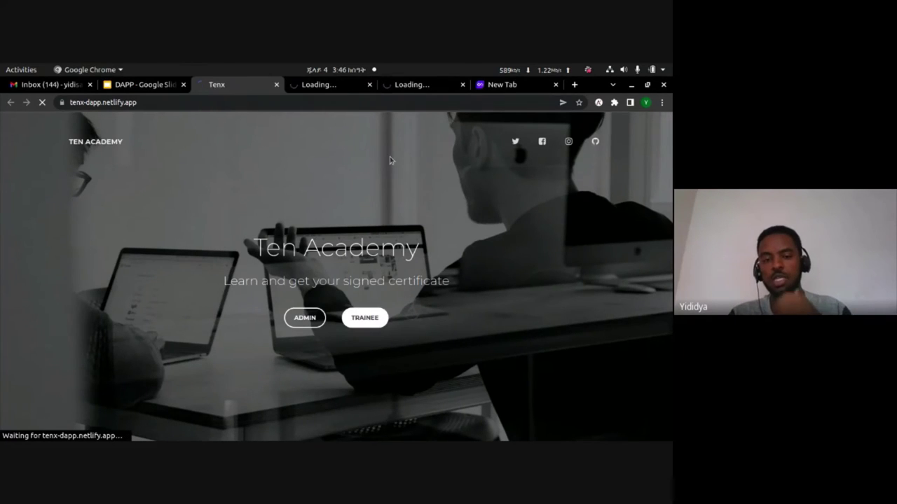
left_click(339, 90)
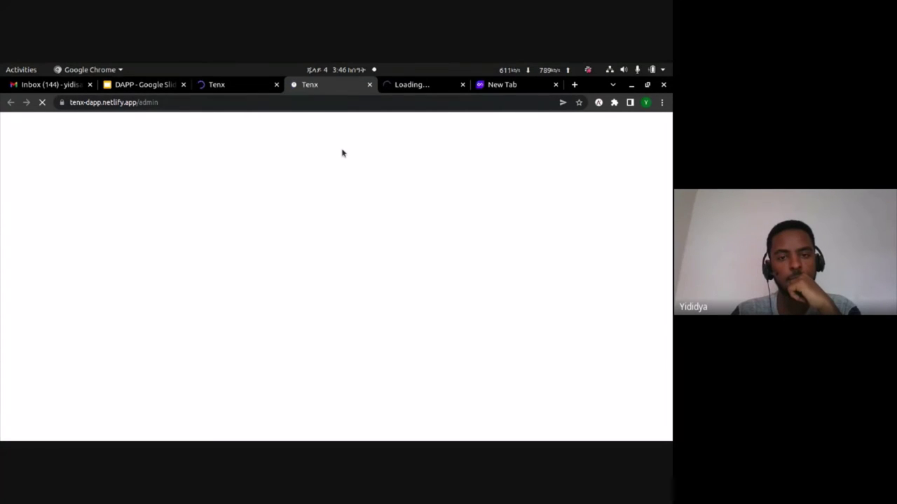
left_click(402, 87)
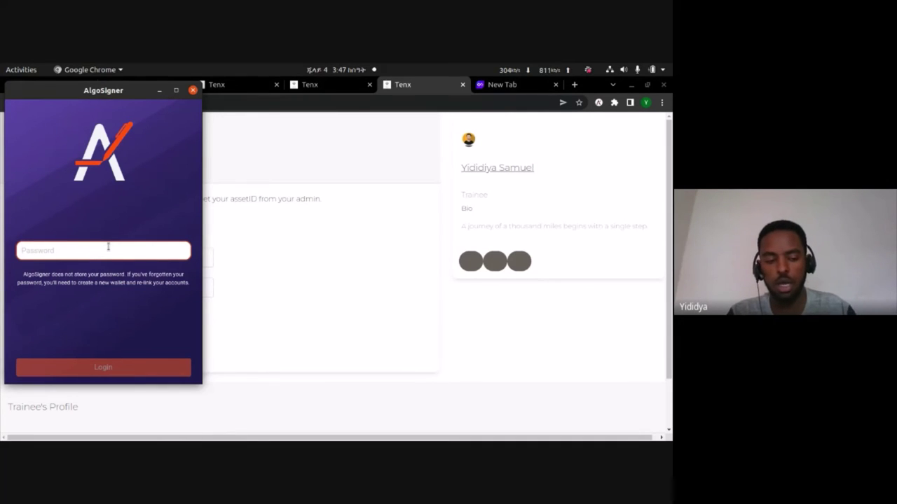
- Log in to AlgoSigner with the wallet password and grant Tenx access to the wallet
type("•")
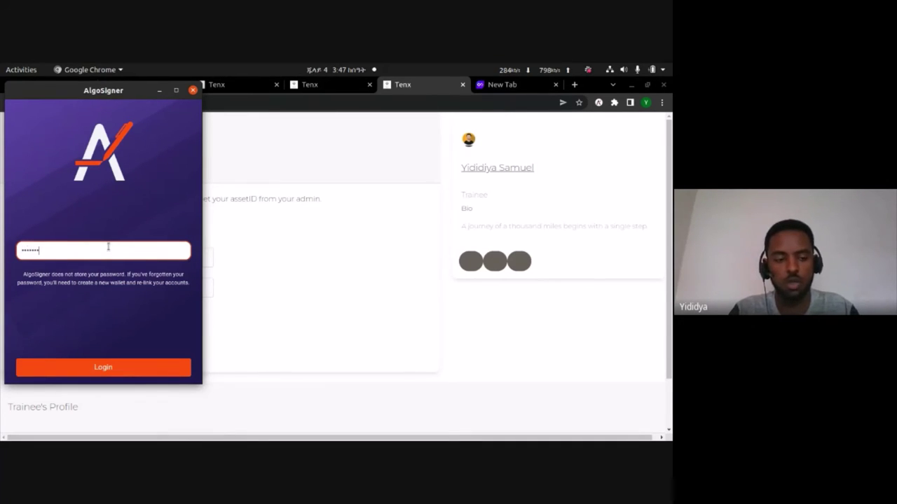
type("••")
key("Return")
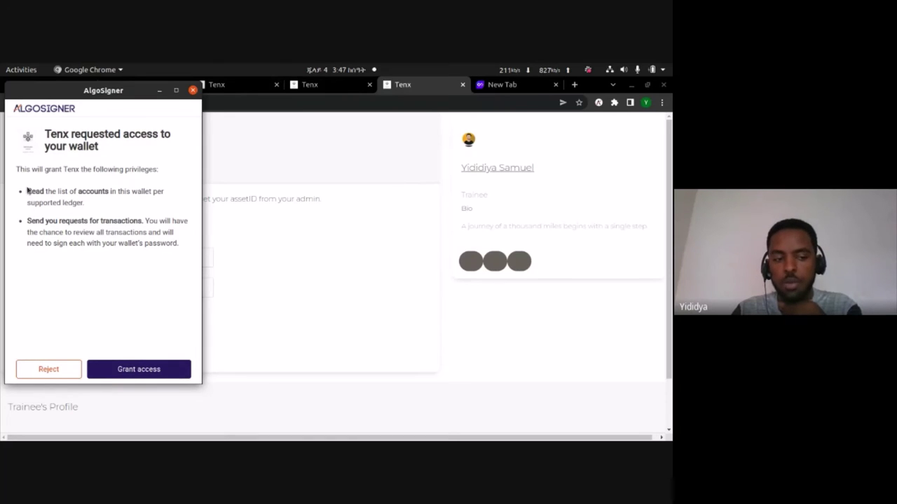
left_click_drag(27, 191, 107, 203)
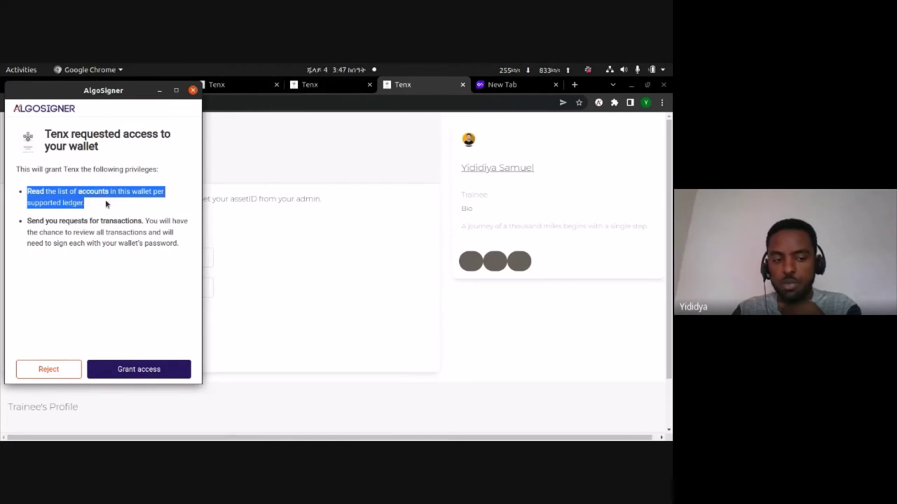
left_click(106, 204)
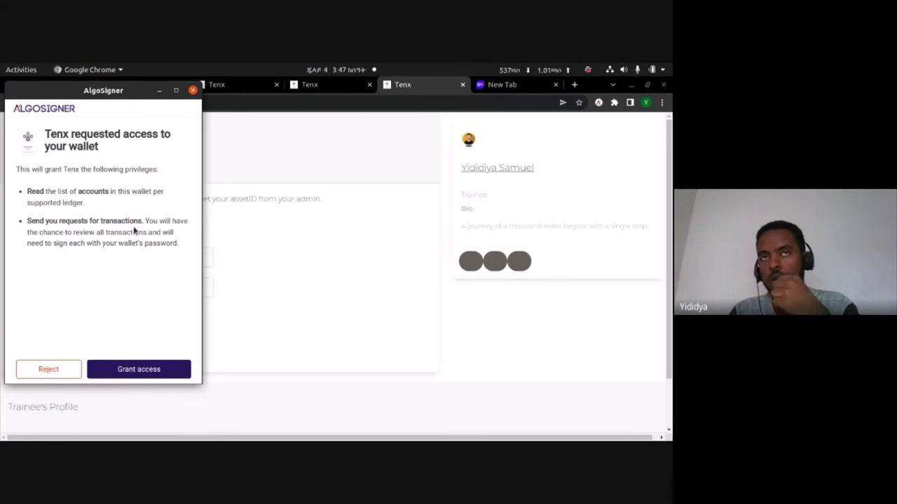
left_click(133, 370)
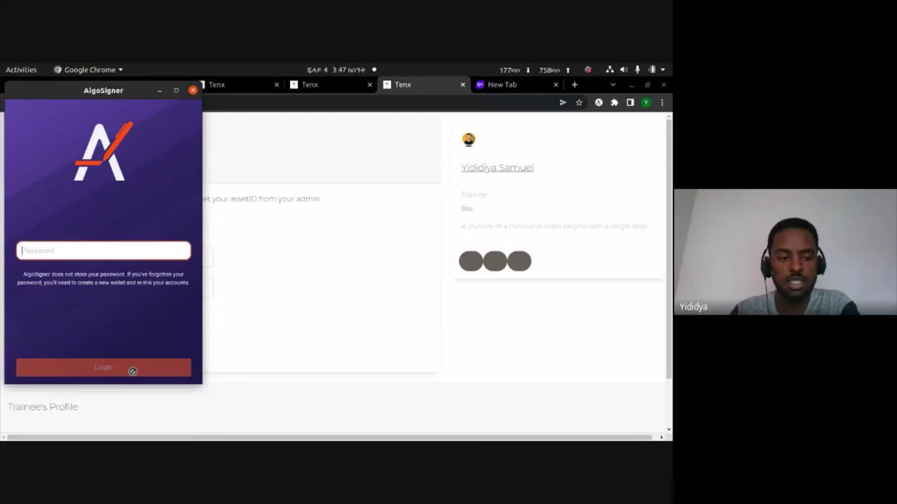
left_click(193, 90)
left_click(236, 84)
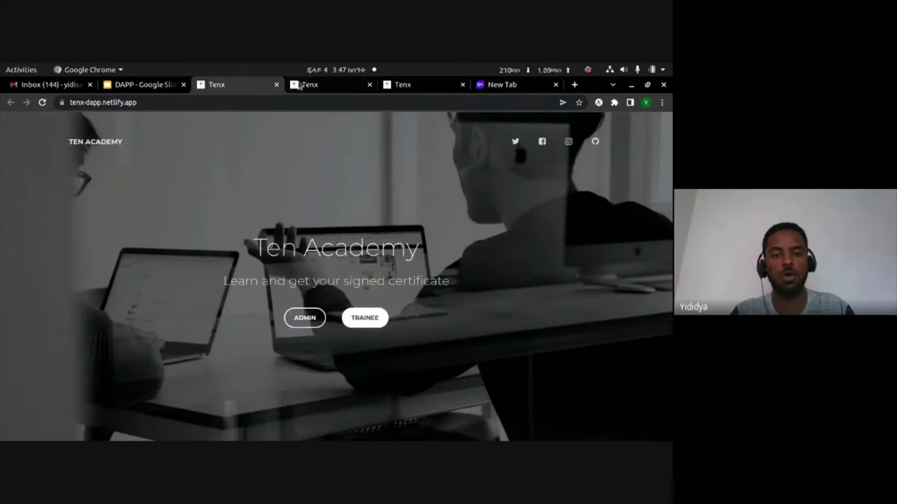
- Reload the Admin Dashboard, select an Algo account, and review the six trainees and pending opt-in
left_click(309, 85)
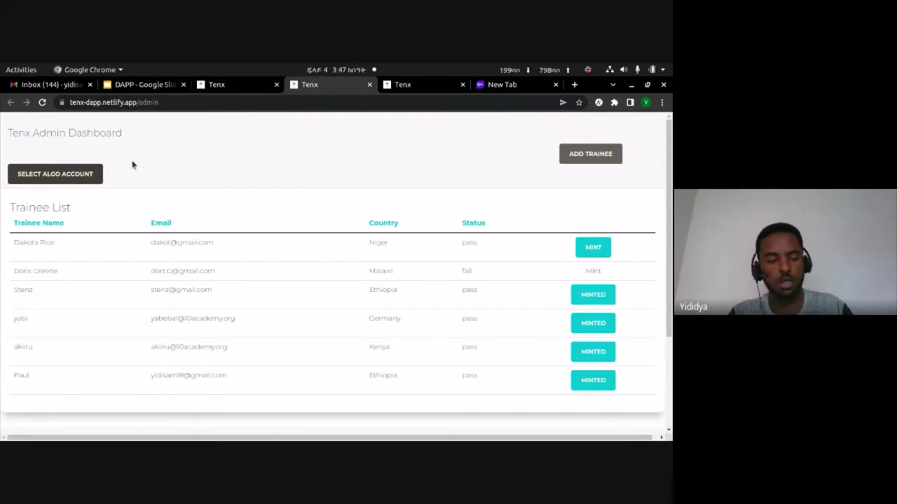
key("ctrl+r")
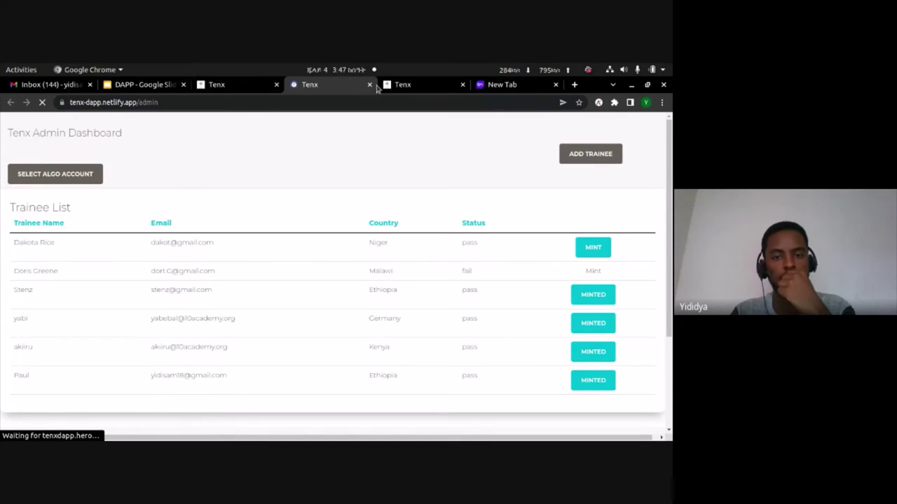
left_click(70, 173)
left_click(70, 195)
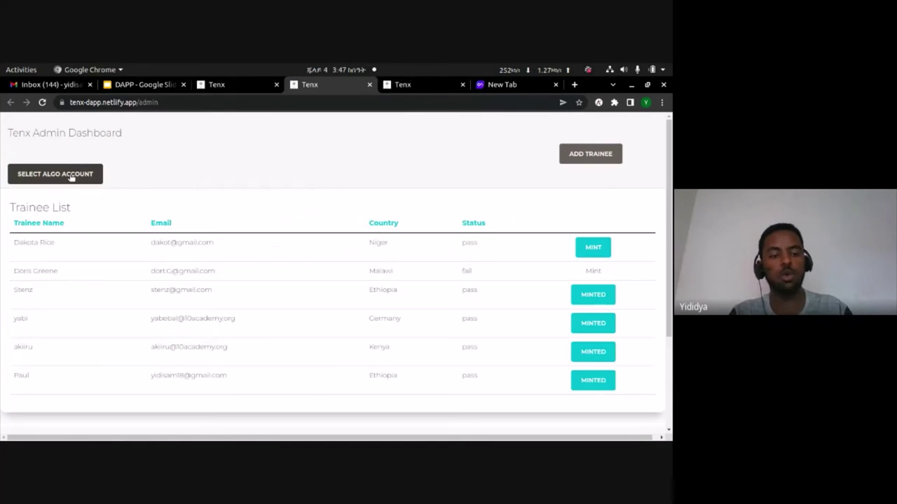
scroll(126, 197, "down", 1)
scroll(127, 197, "down", 2)
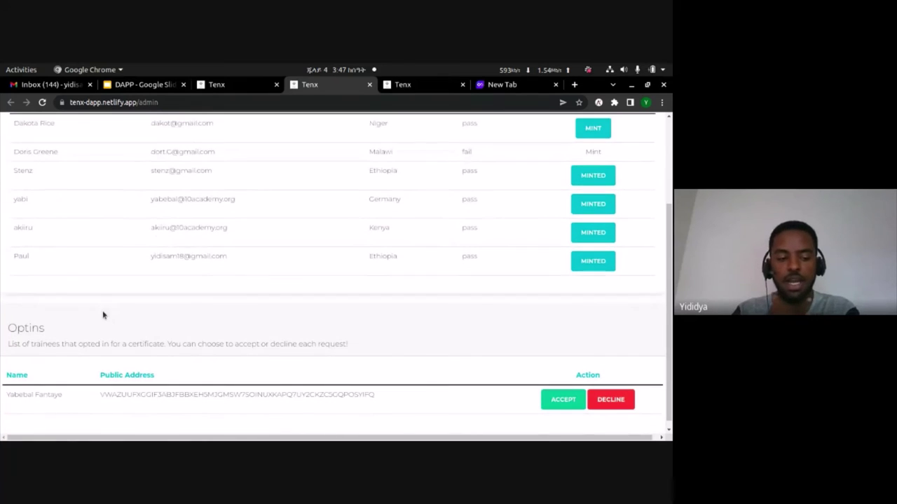
scroll(42, 377, "down", 1)
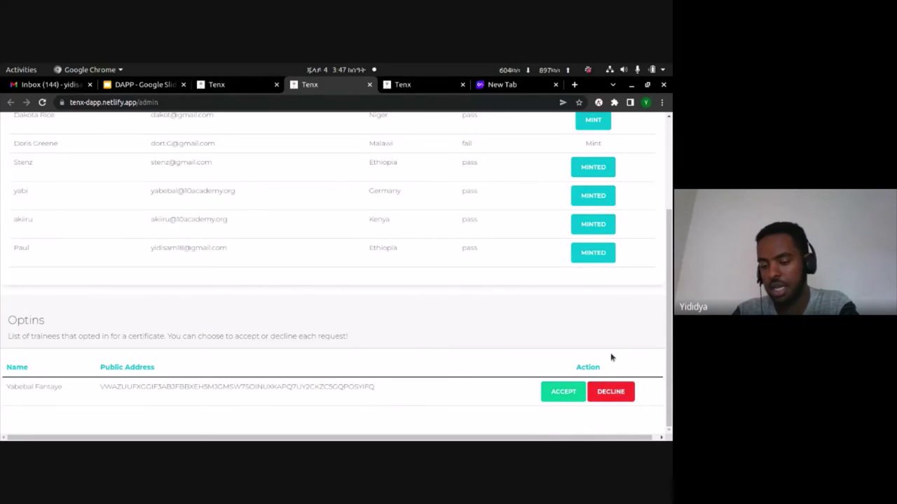
scroll(560, 355, "up", 1)
scroll(560, 356, "up", 3)
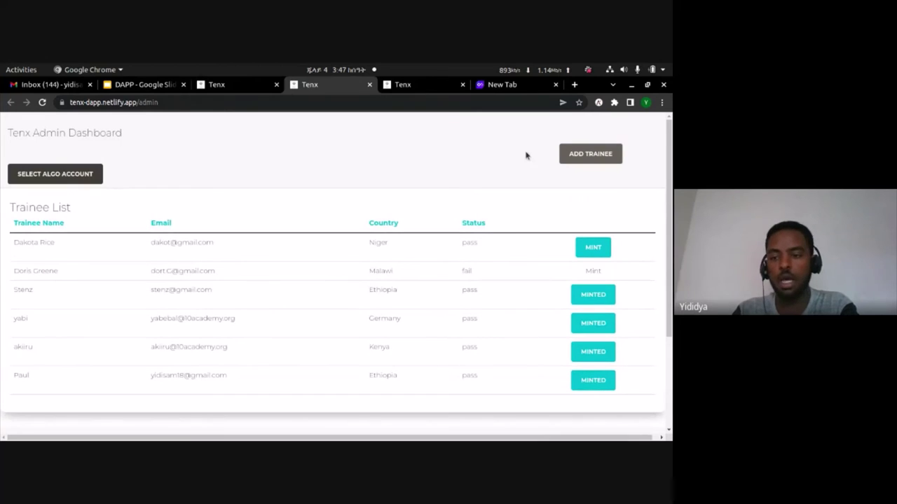
- Add a trainee with name, e-mail, country 'Ethiopia' and status 'pass'
left_click(562, 154)
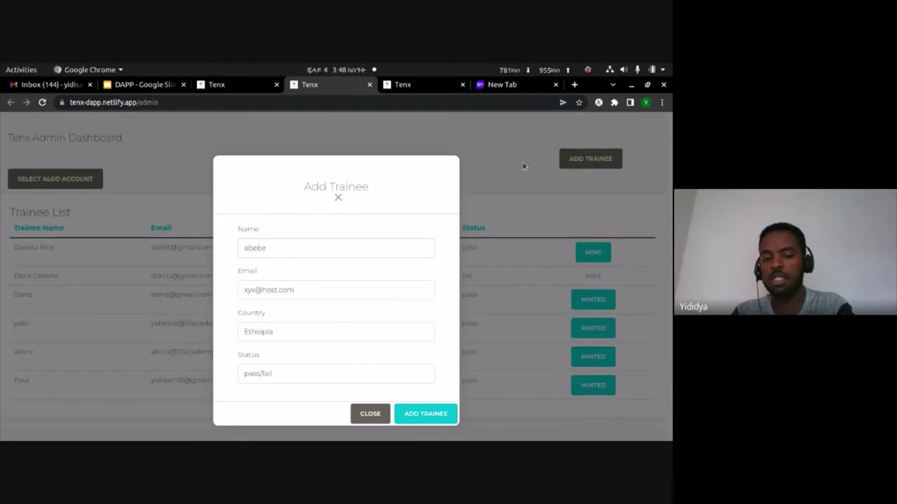
type("Yid")
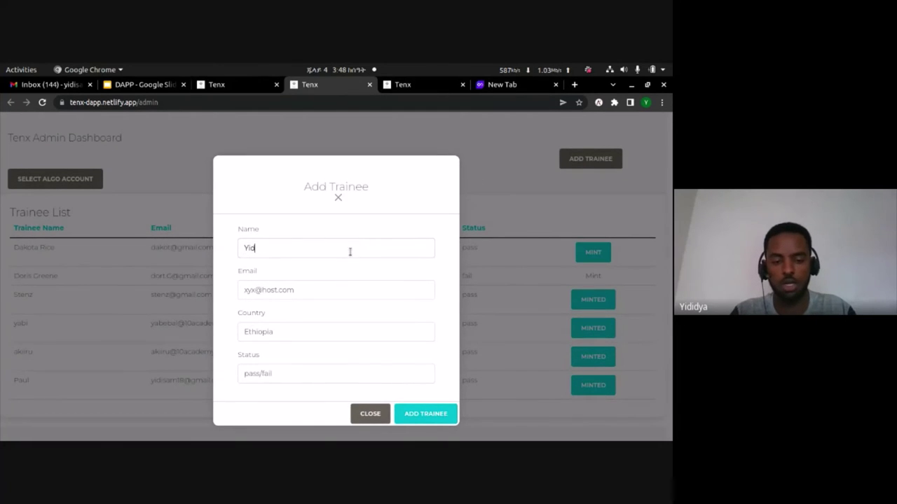
left_click(316, 286)
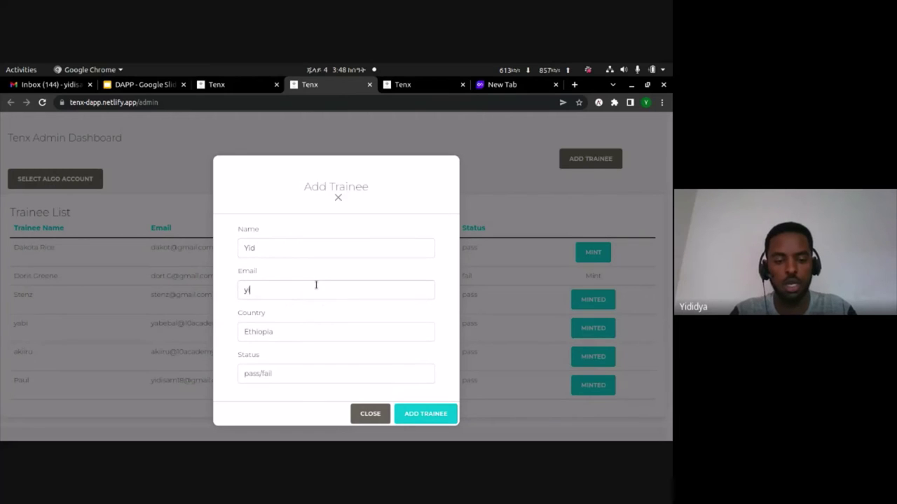
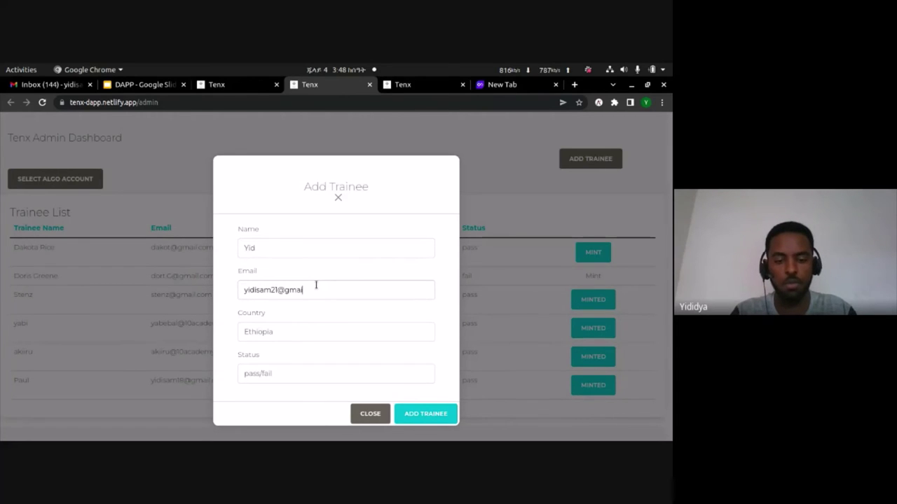
left_click(290, 332)
type("Ethiopia")
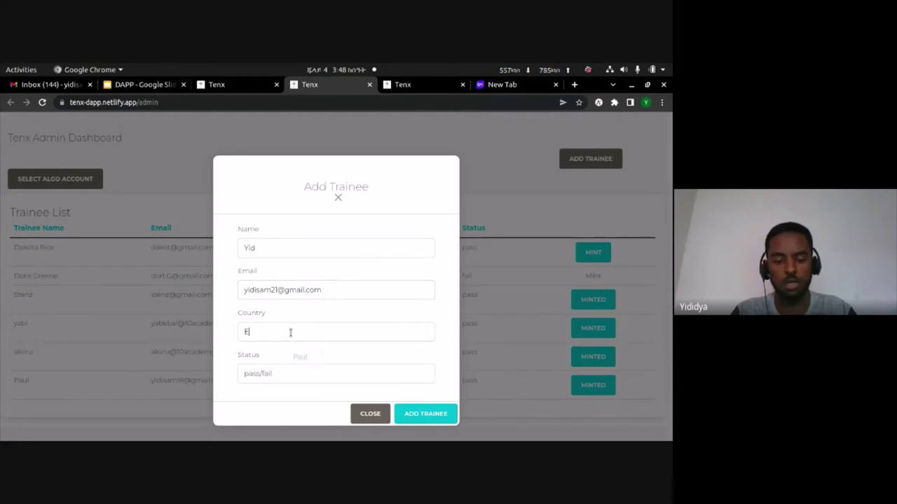
left_click(275, 364)
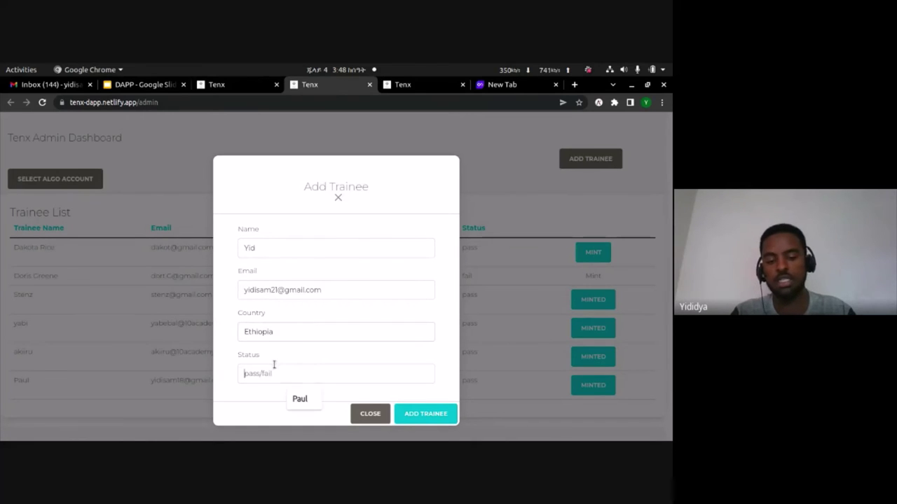
type("pass")
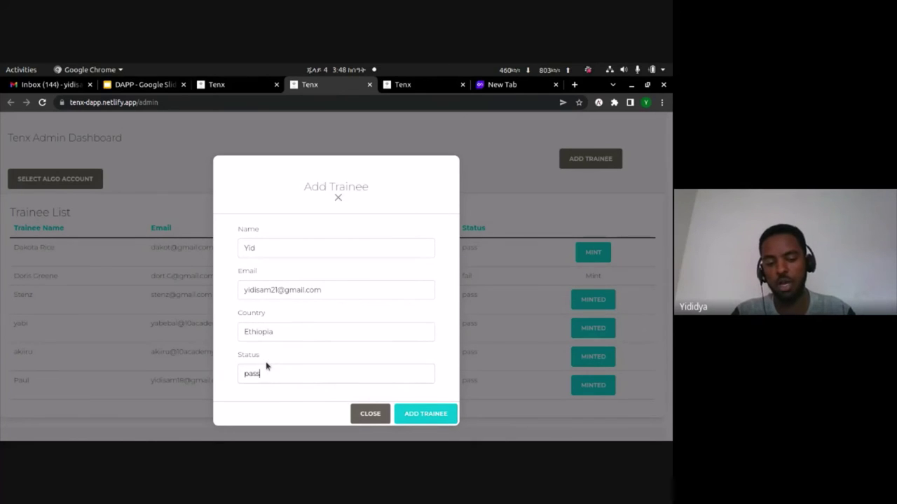
left_click(418, 415)
left_click(425, 162)
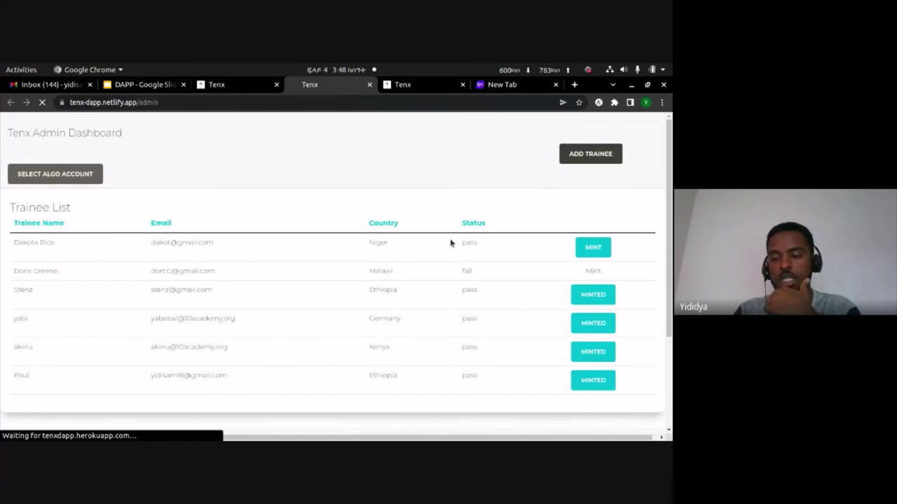
- Try minting the new trainee's certificate, which is refused until an account is selected
scroll(525, 326, "down", 1)
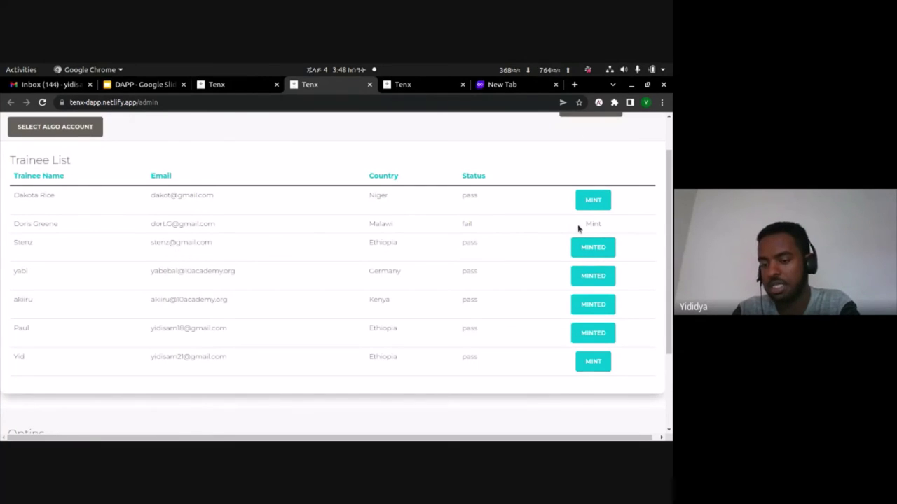
left_click(591, 367)
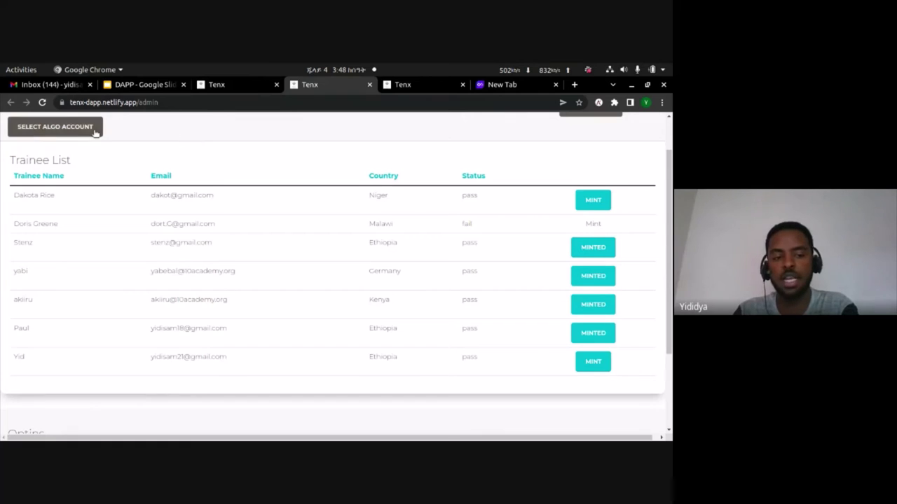
left_click(595, 370)
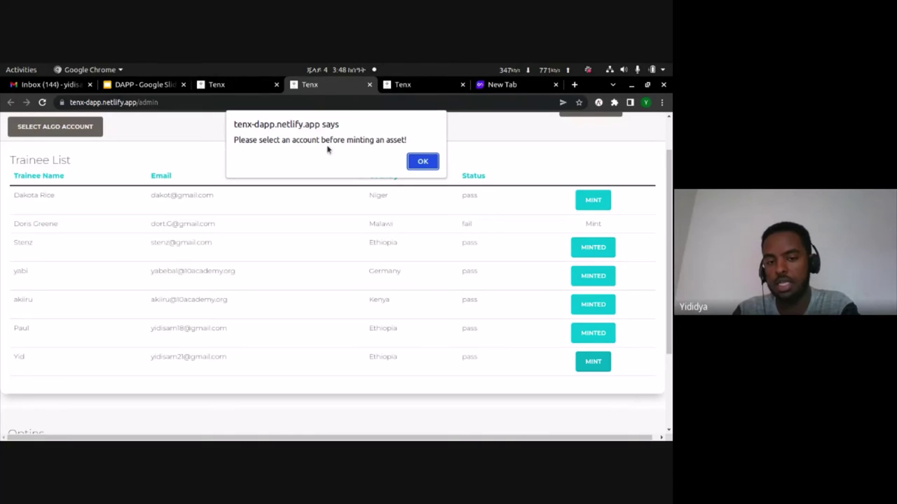
left_click(419, 161)
- Check the Algo account list, then open AlgoSigner's network selector
scroll(362, 174, "up", 1)
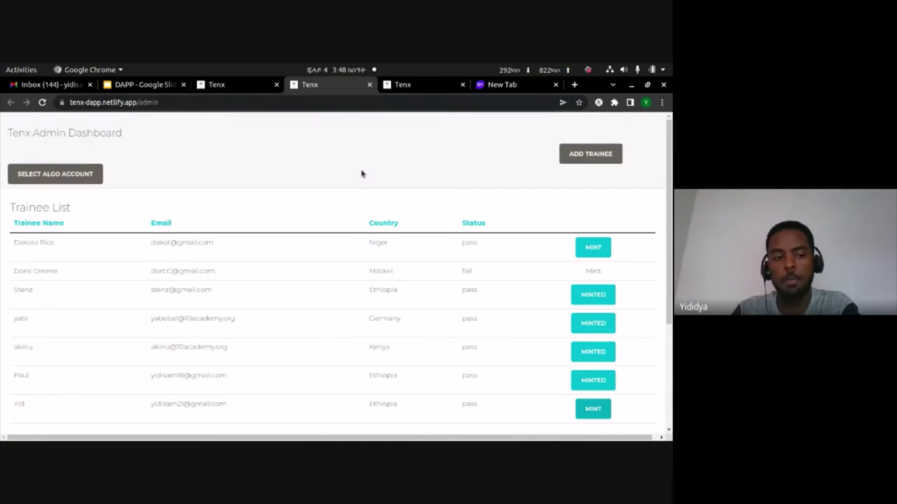
left_click(82, 177)
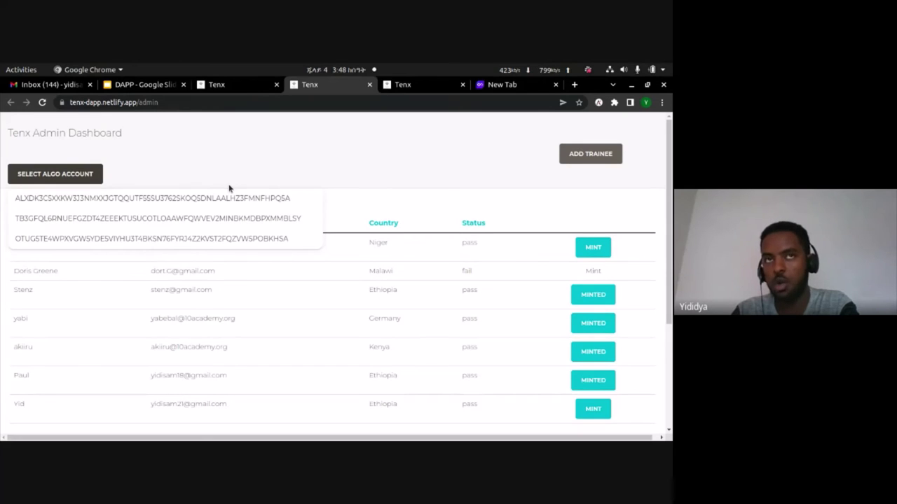
left_click(204, 239)
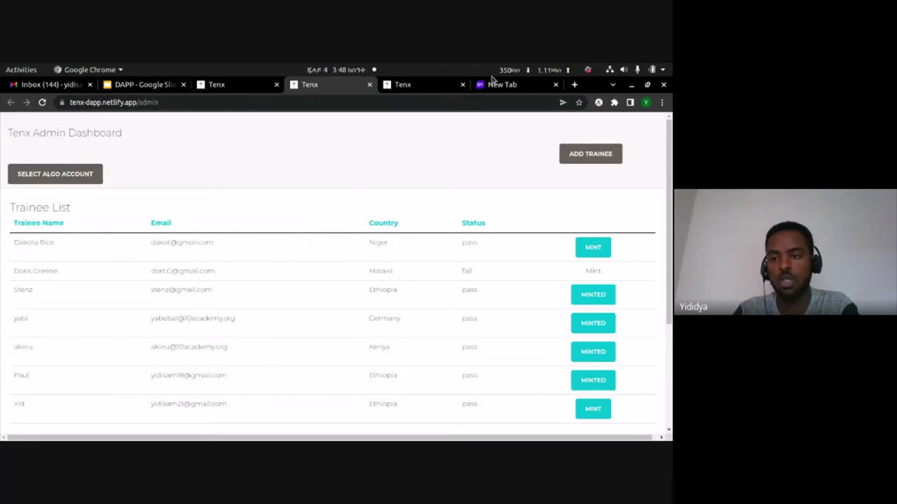
left_click(599, 103)
left_click(576, 122)
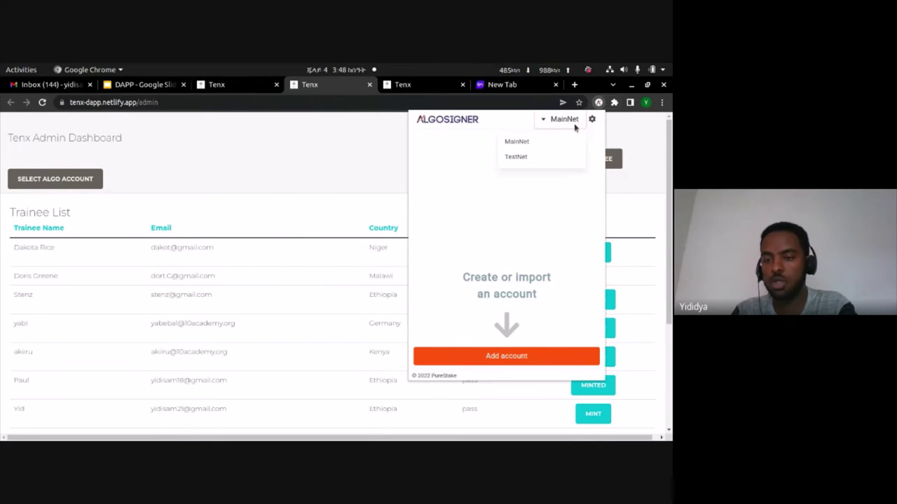
- Switch AlgoSigner to TestNet and view the Admin account's address and created assets
left_click(540, 159)
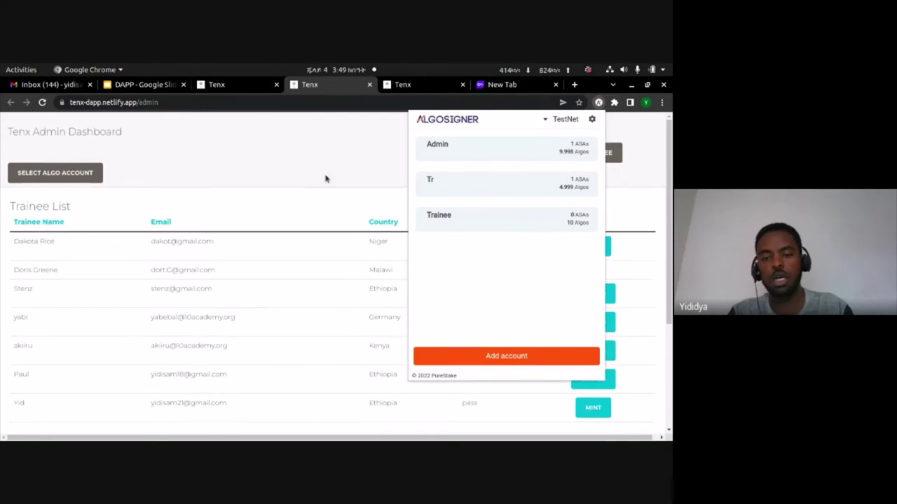
left_click(518, 156)
left_click(581, 141)
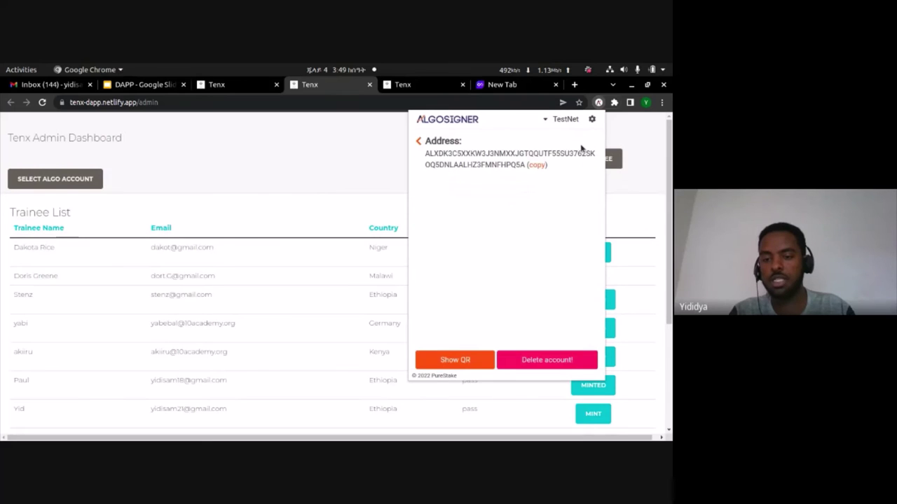
left_click(274, 154)
- Select the Admin account as the signing account on the dashboard
left_click(45, 172)
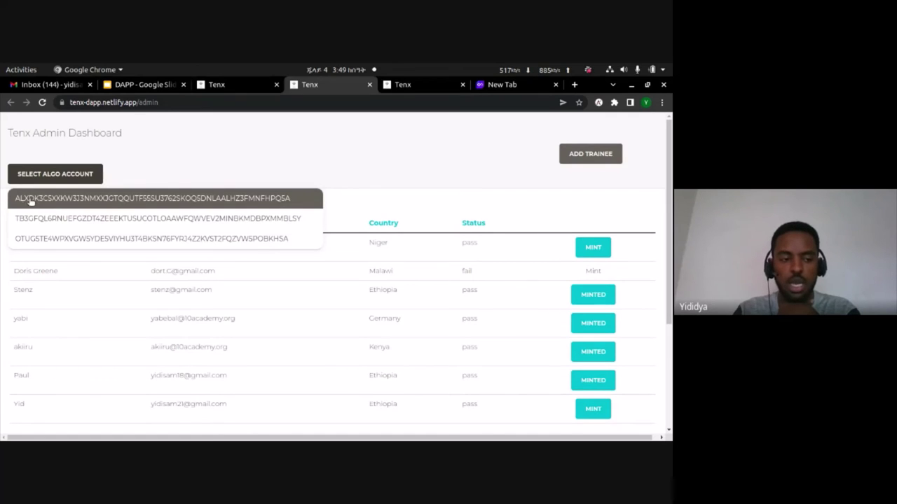
left_click(56, 199)
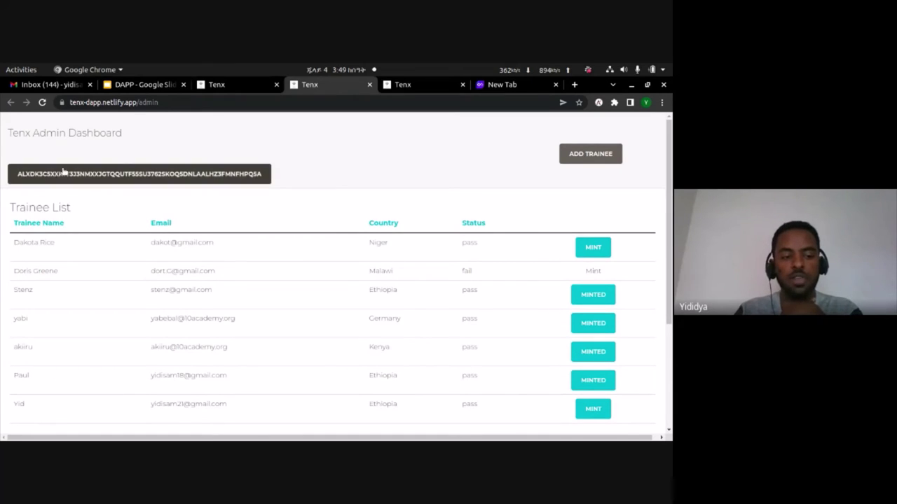
scroll(273, 181, "down", 1)
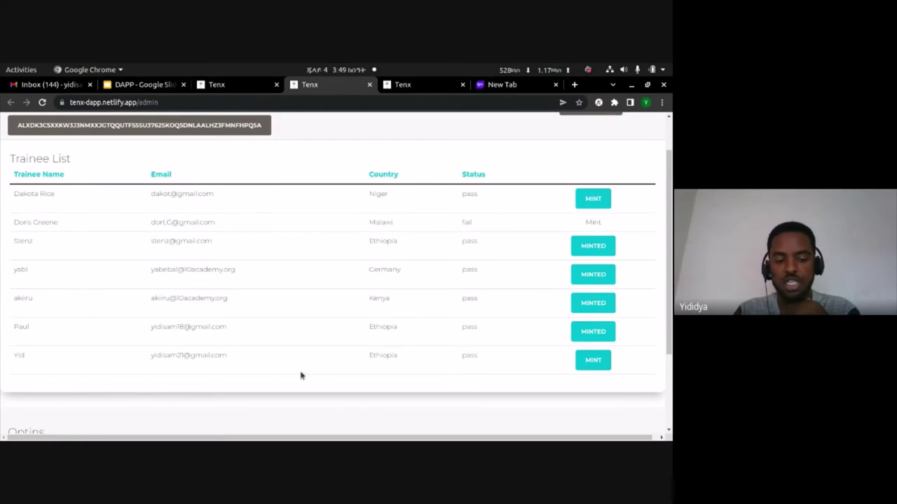
- Mint the new trainee's certificate NFT, signing the Create Asset transaction with the wallet password
left_click(601, 366)
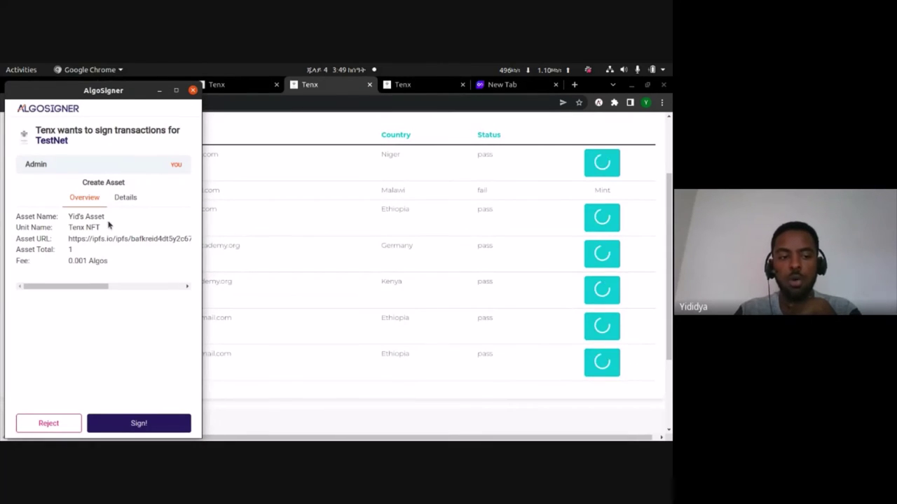
left_click(133, 425)
type("••")
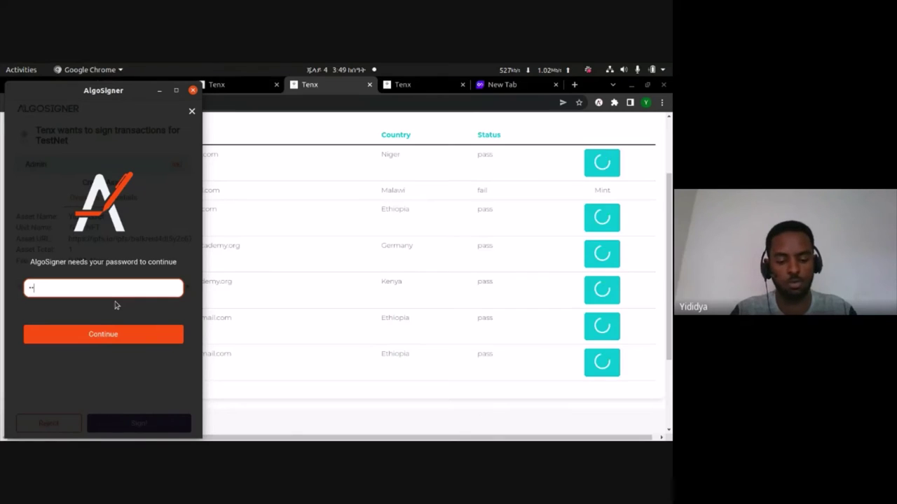
type("••")
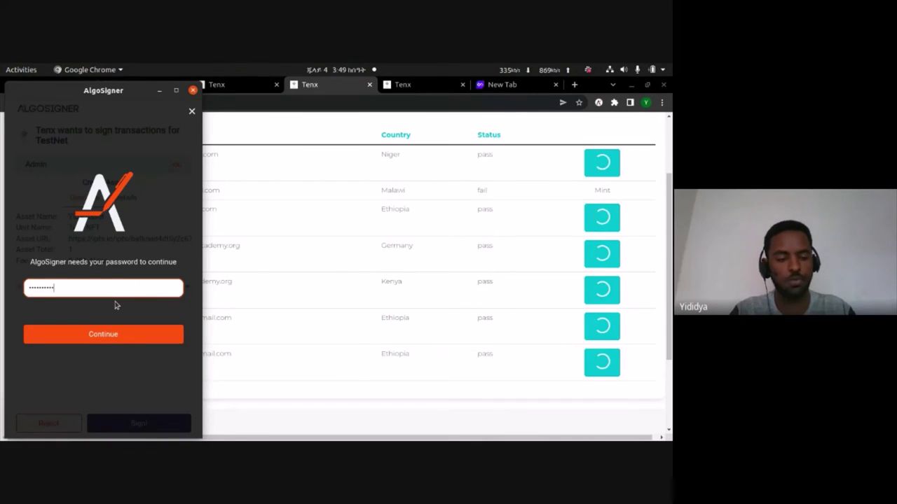
type("••••••")
key("Return")
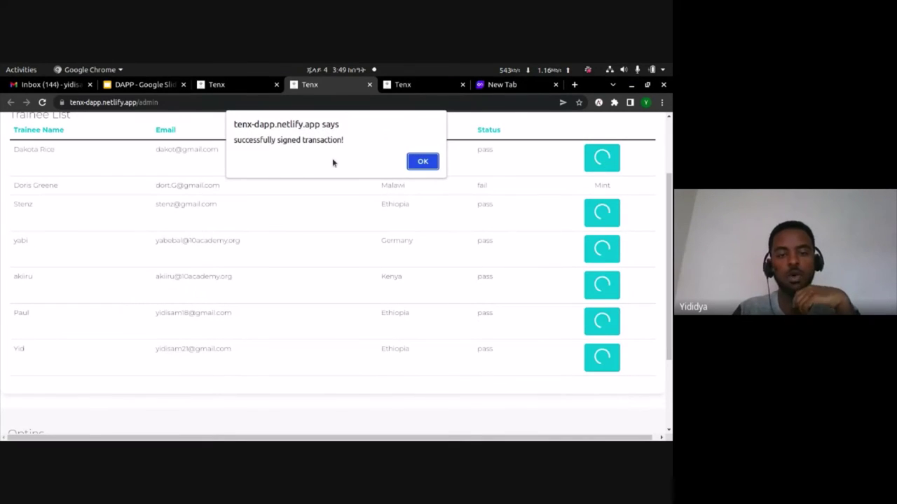
left_click(423, 163)
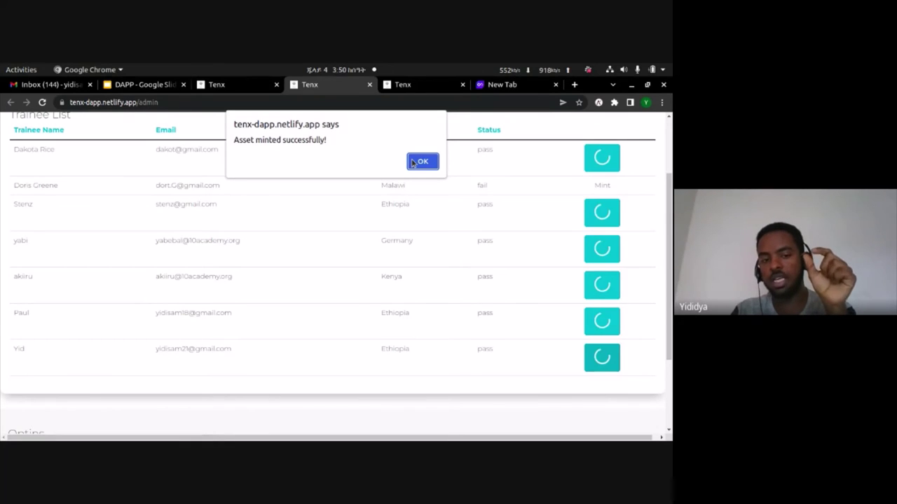
left_click(415, 162)
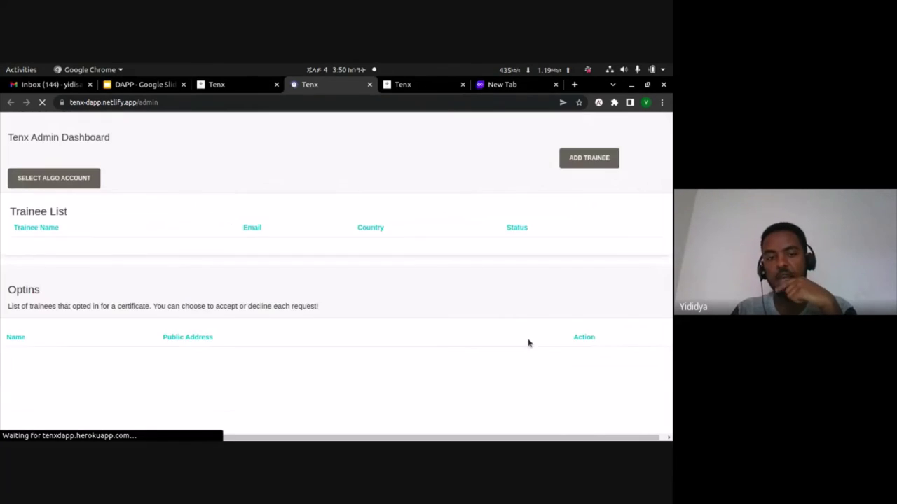
- On the trainee opt-in page, look up the Trainee account's full address in AlgoSigner
scroll(575, 364, "down", 5)
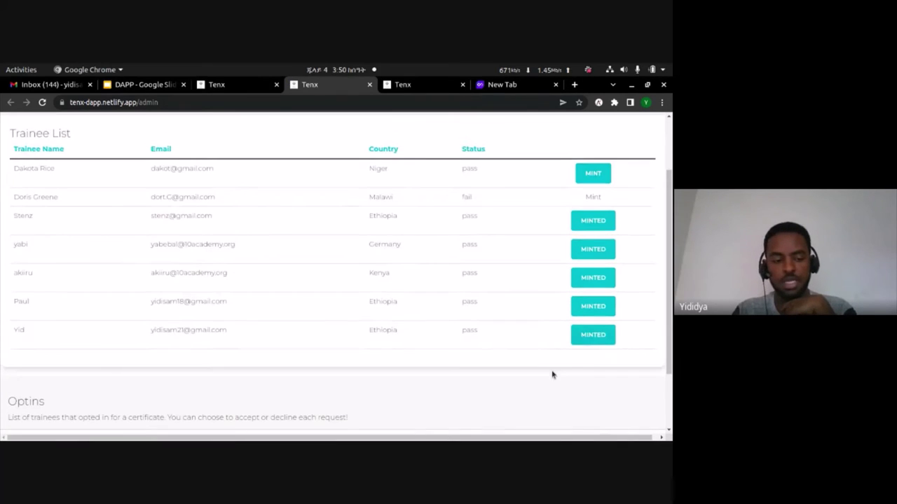
left_click(417, 84)
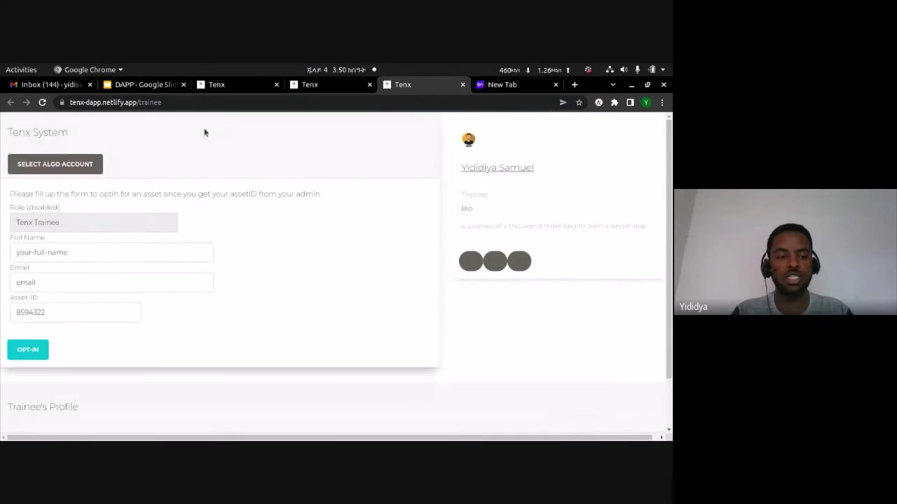
left_click(93, 167)
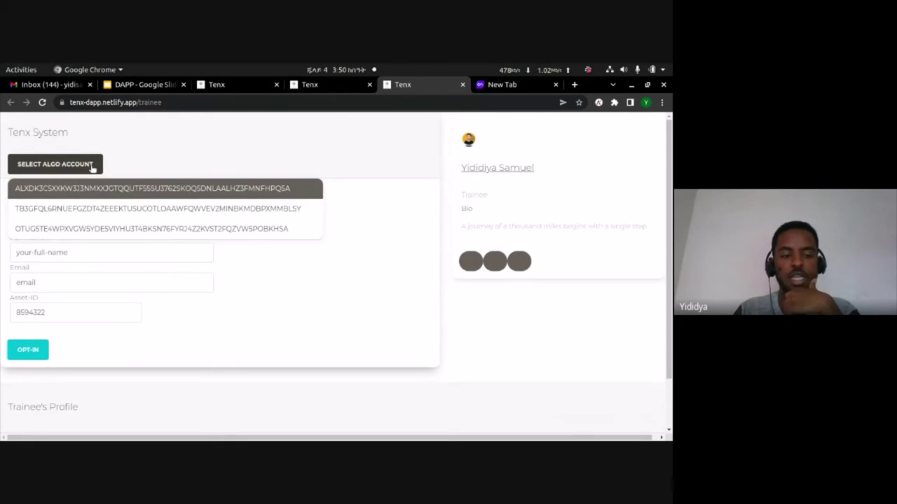
left_click(187, 134)
left_click(598, 102)
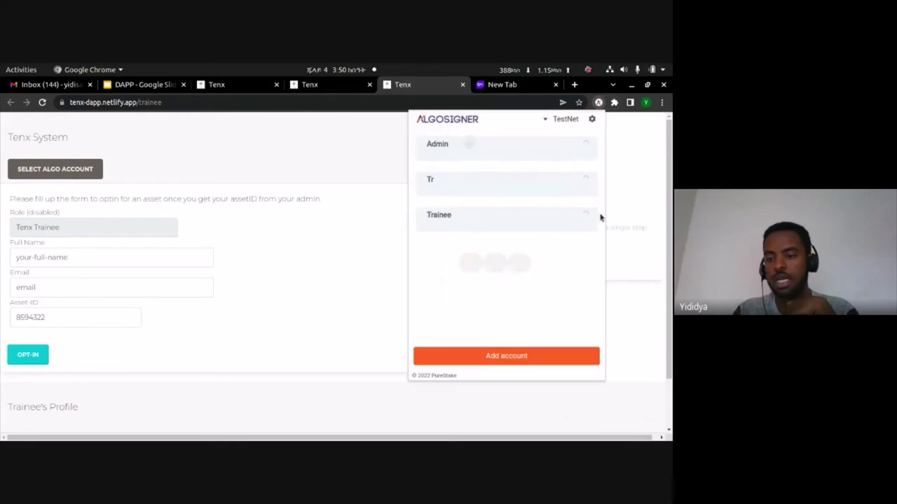
left_click(548, 214)
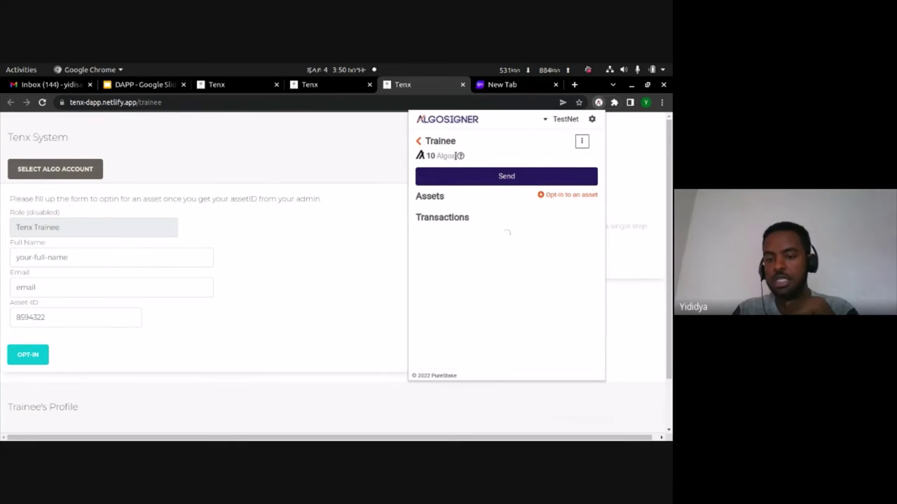
left_click(581, 141)
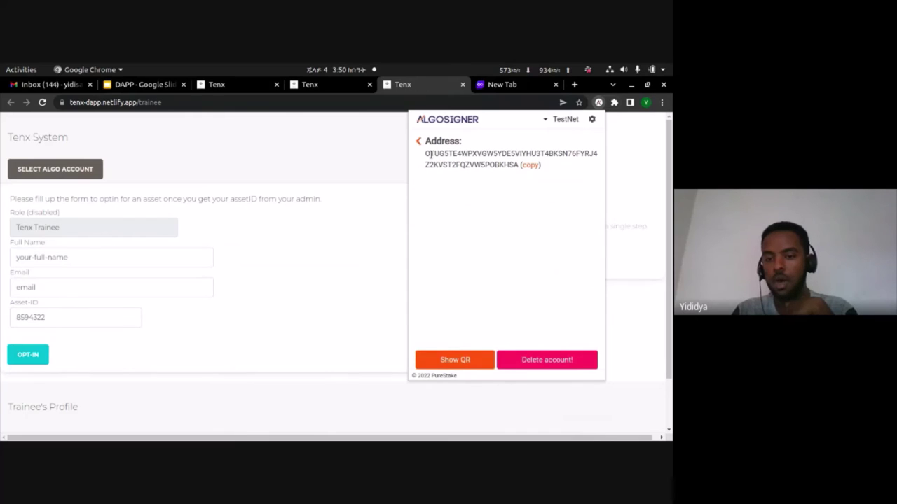
left_click(214, 164)
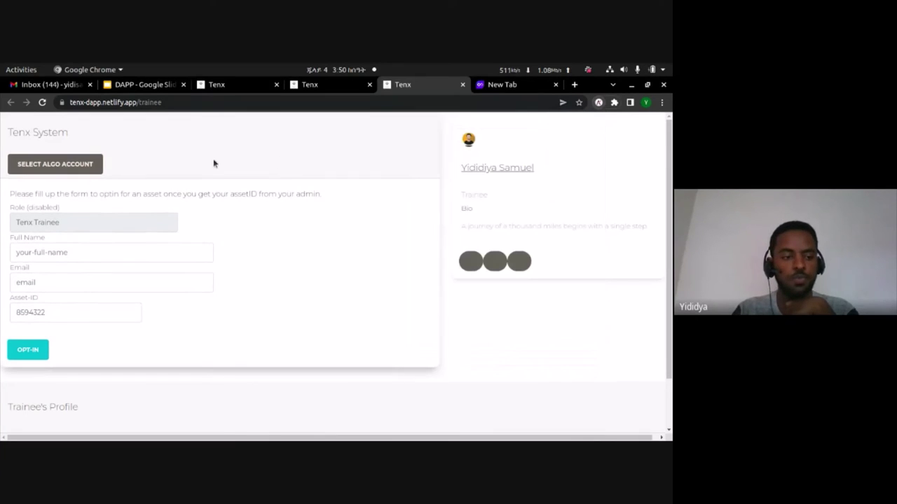
- Select the Trainee account and fill in the trainee's full name and e-mail
left_click(56, 164)
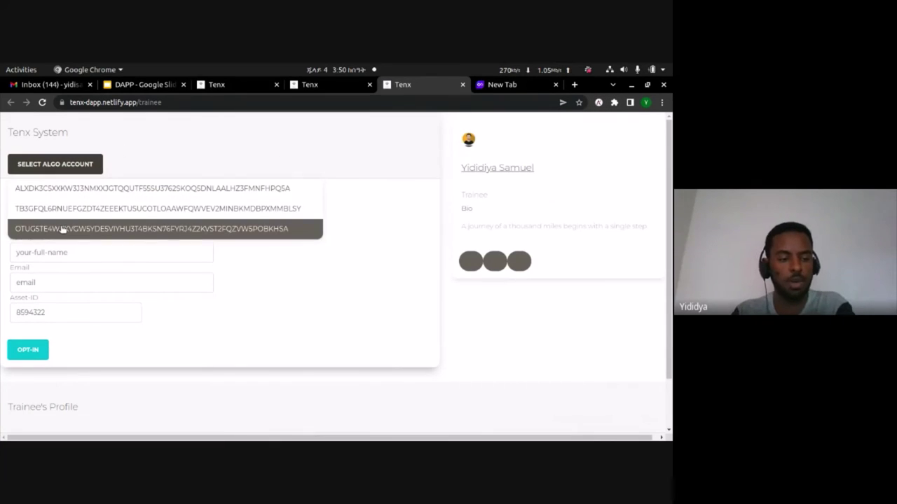
left_click(62, 228)
left_click(45, 252)
type("Y")
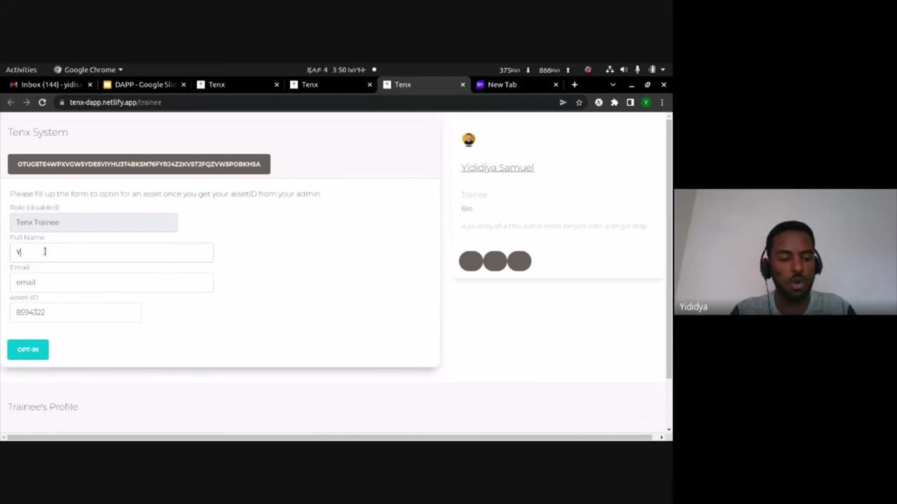
type("ididiya")
left_click(42, 281)
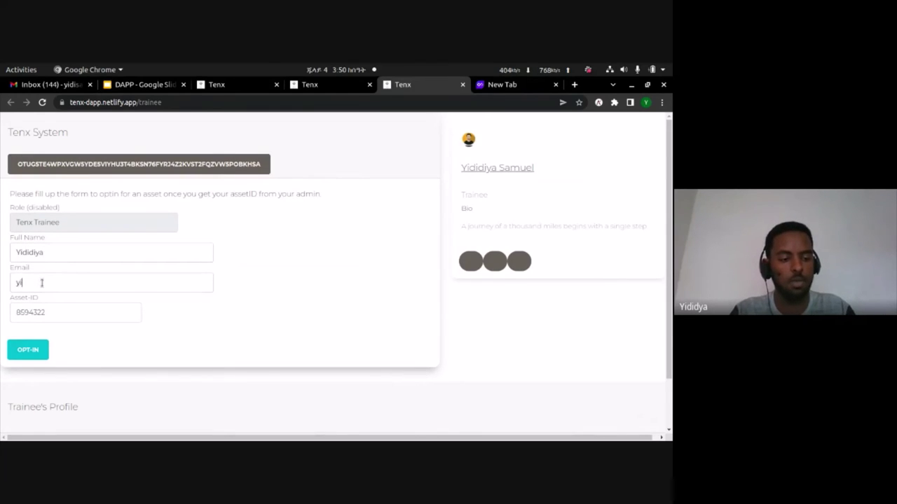
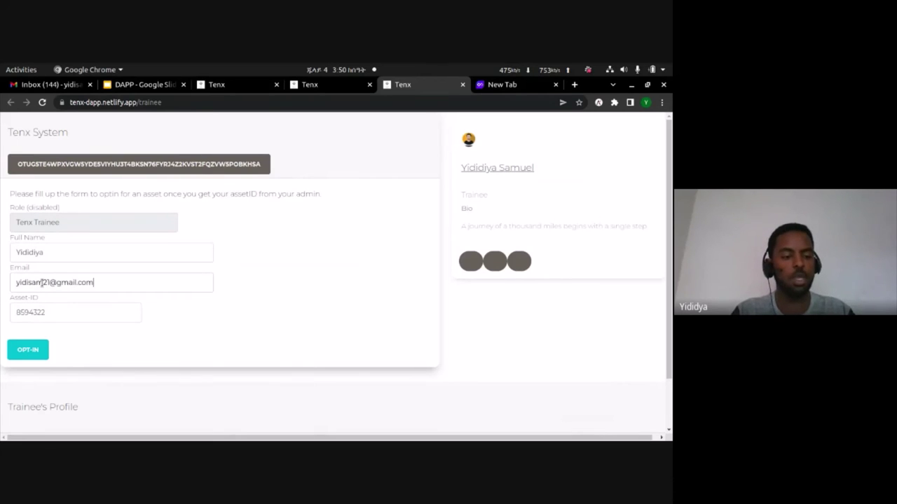
left_click(32, 308)
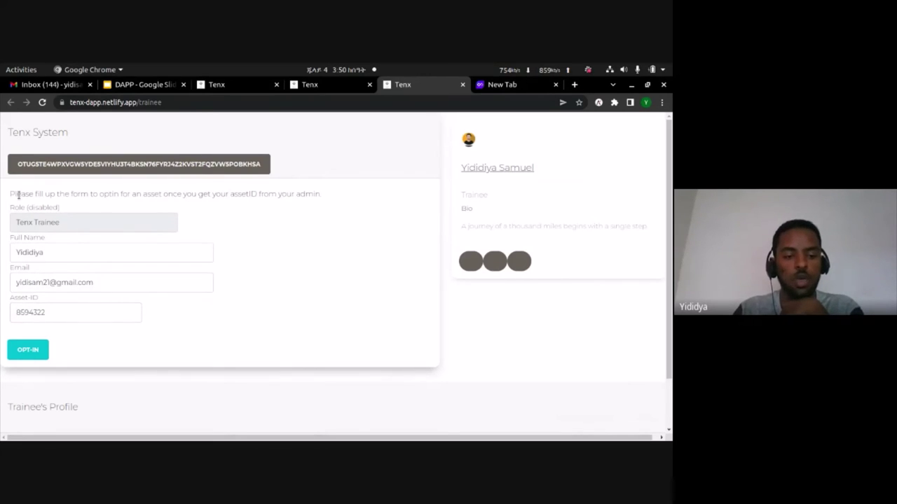
left_click_drag(19, 196, 187, 204)
left_click(189, 203)
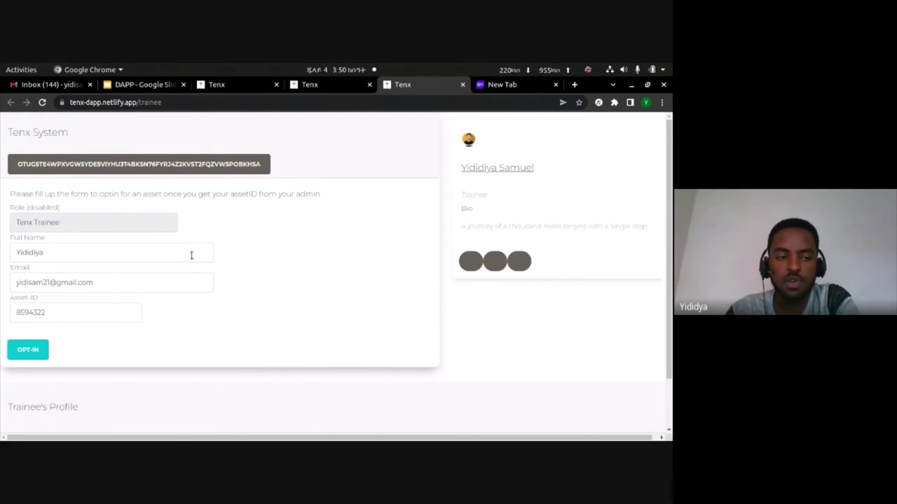
- Refresh Gmail, open the 'Here is your certificate Asset ID' e-mail, and copy asset ID 98359669
left_click(47, 84)
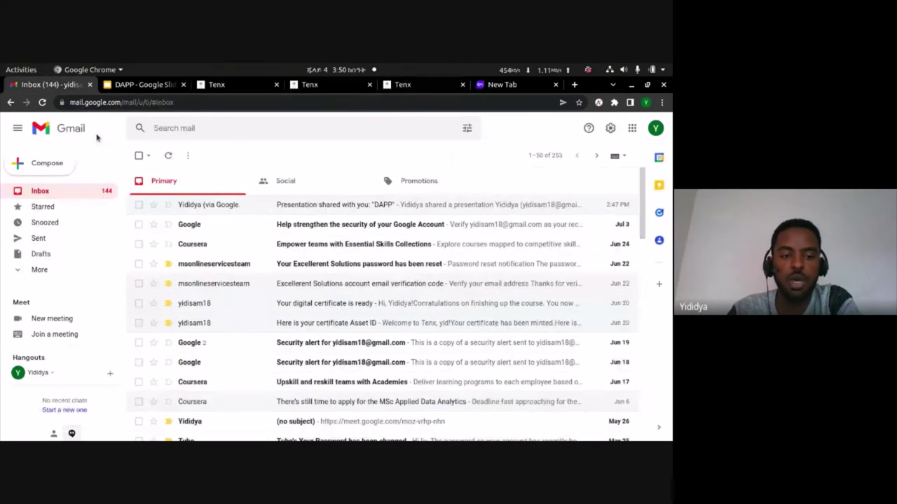
left_click(168, 155)
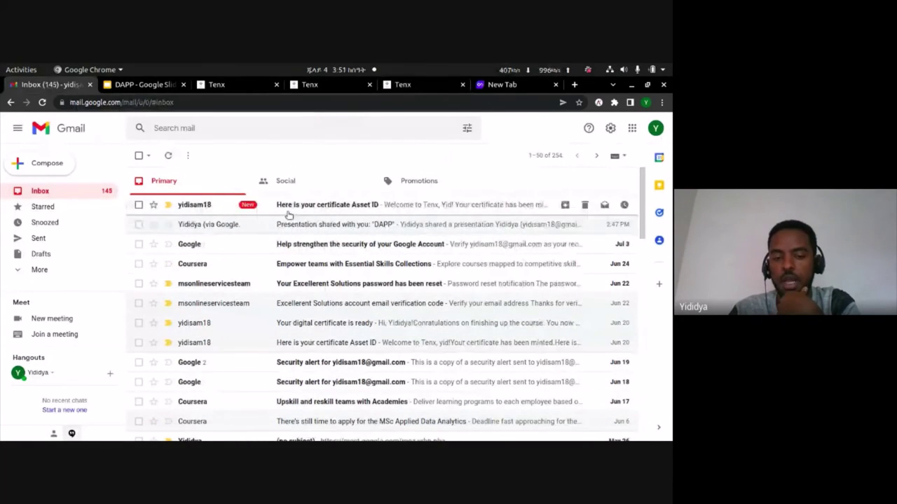
left_click(189, 209)
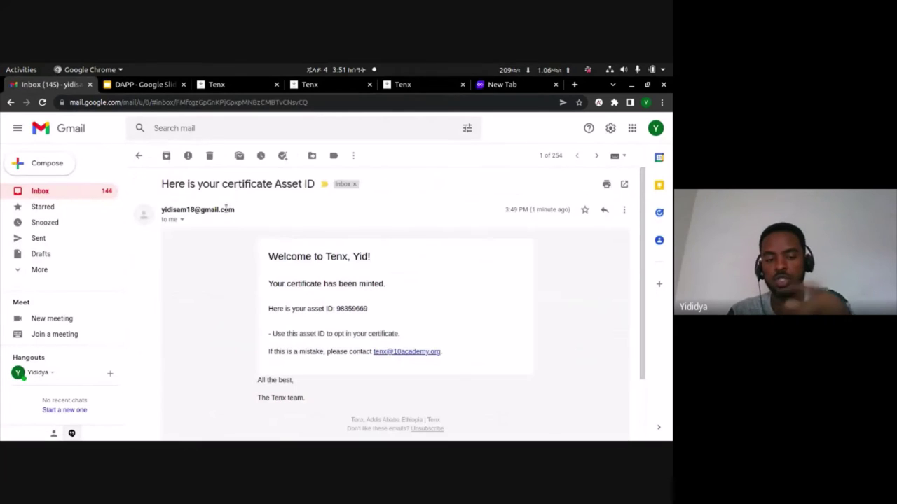
double_click(350, 309)
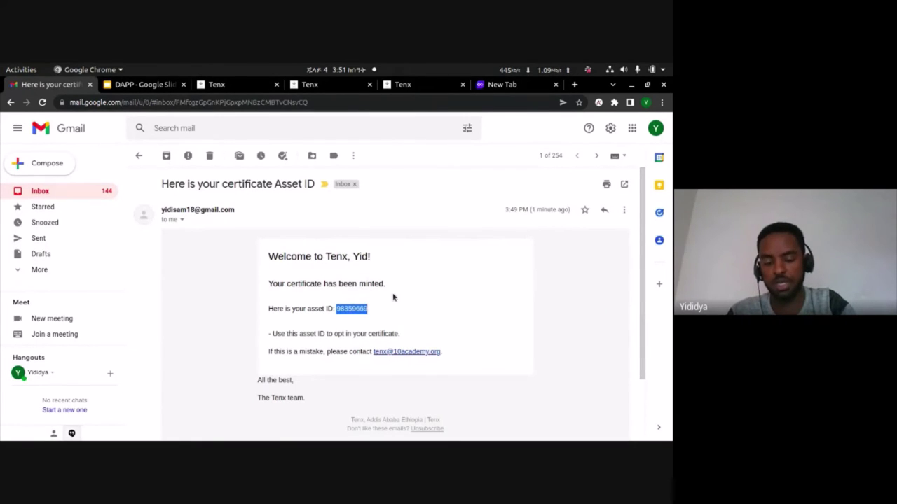
left_click(366, 306)
double_click(346, 308)
key("ctrl+c")
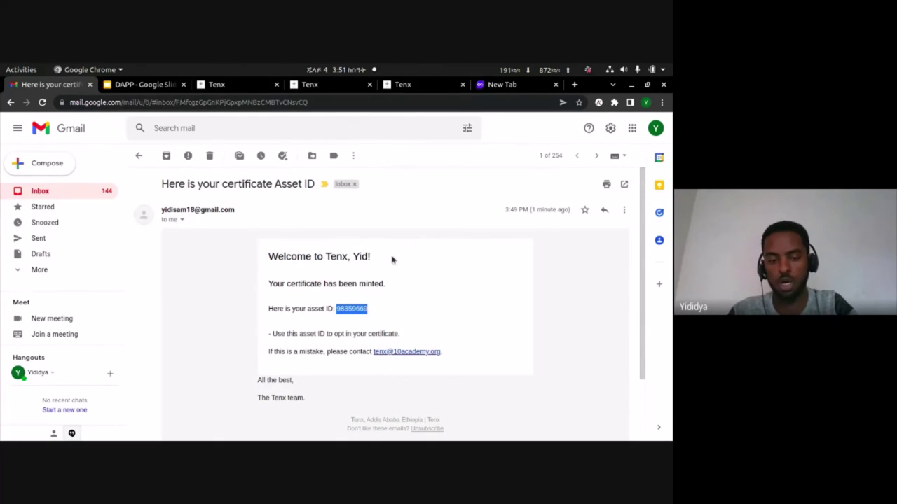
left_click(397, 84)
- Replace the Asset-ID value 8594322 with 98359669 and submit the opt-in request
double_click(80, 306)
key("ctrl+v")
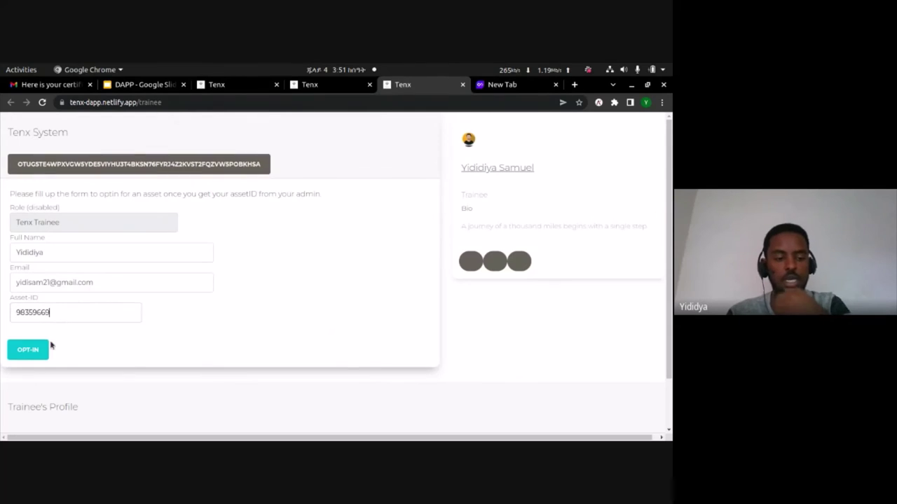
left_click(45, 353)
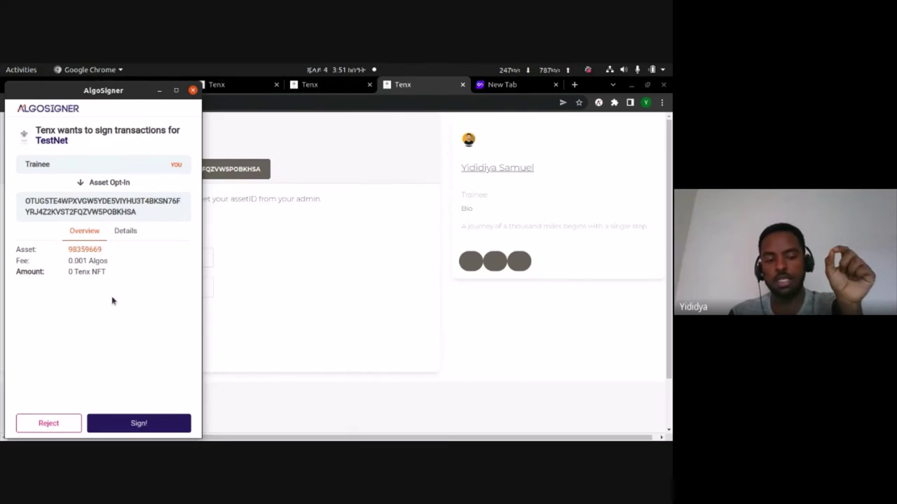
- Sign the opt-in transaction in AlgoSigner with the wallet password and dismiss the success alert
left_click(127, 422)
type("*")
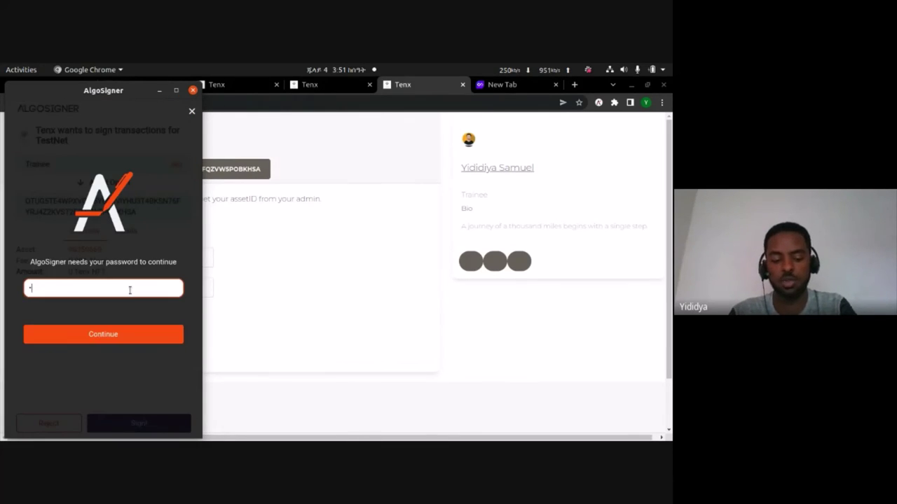
type("*")
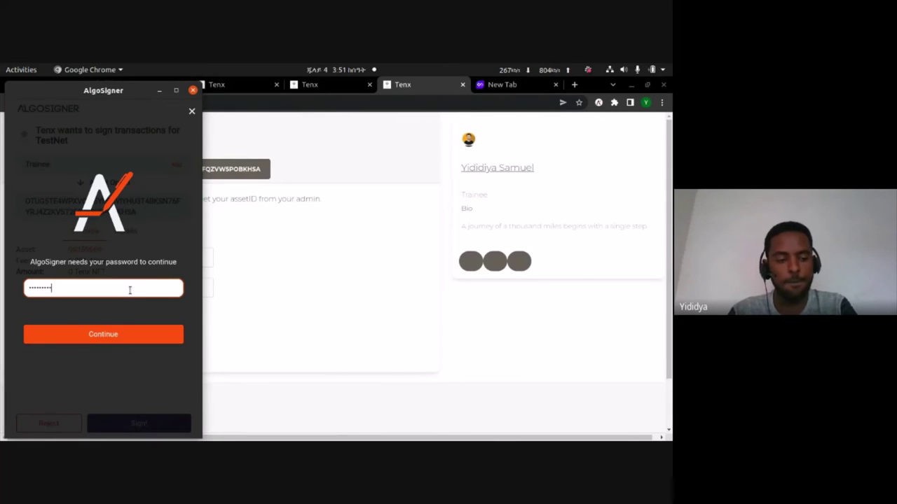
key("ctrl+a")
key("BackSpace")
type("**")
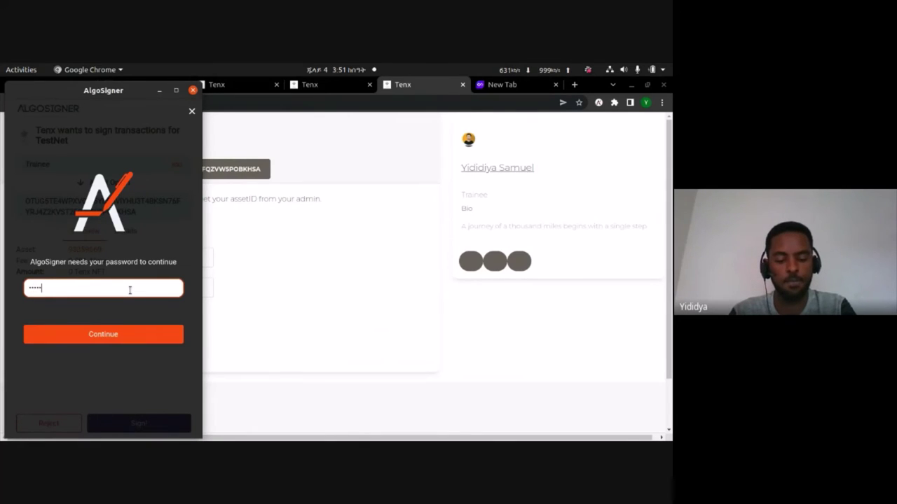
type("*")
key("Return")
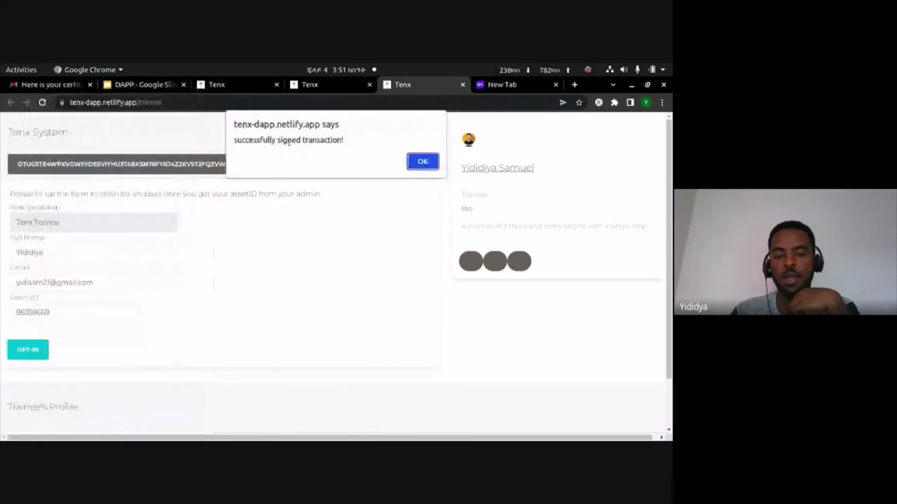
left_click(415, 161)
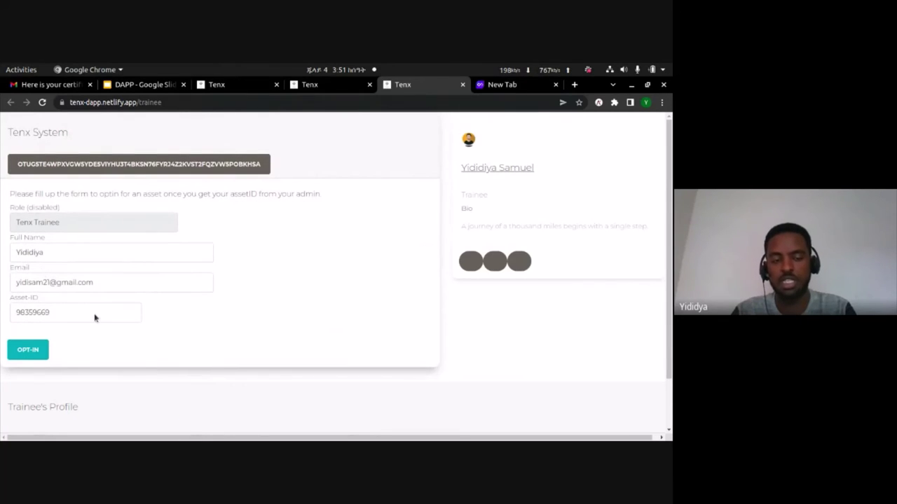
- Try accepting the trainee's opt-in request, refused because no admin account is selected
left_click(337, 88)
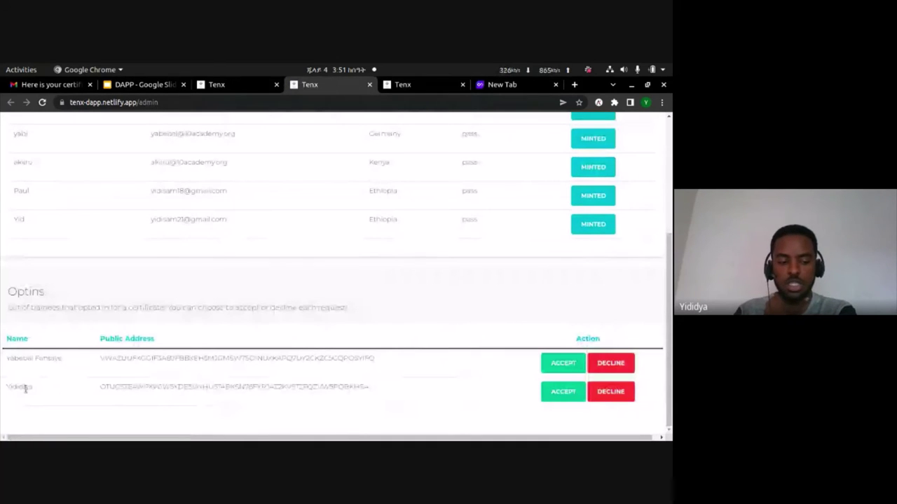
double_click(126, 386)
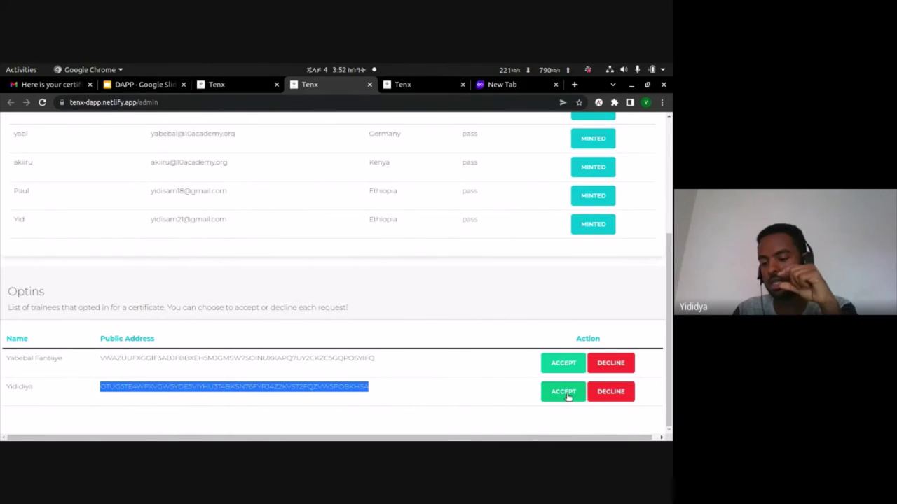
left_click(568, 397)
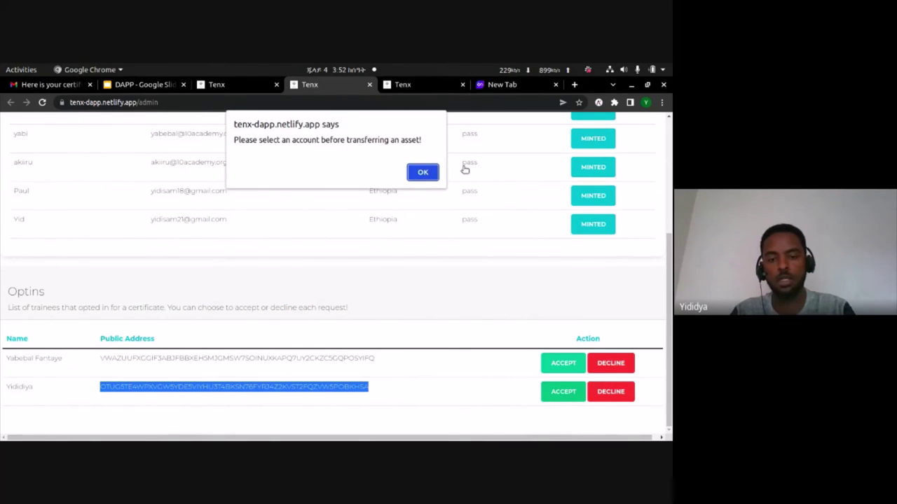
left_click(422, 172)
- Select the first address as the admin account, check the wallet balances, and show the Optins table
scroll(418, 176, "up", 3)
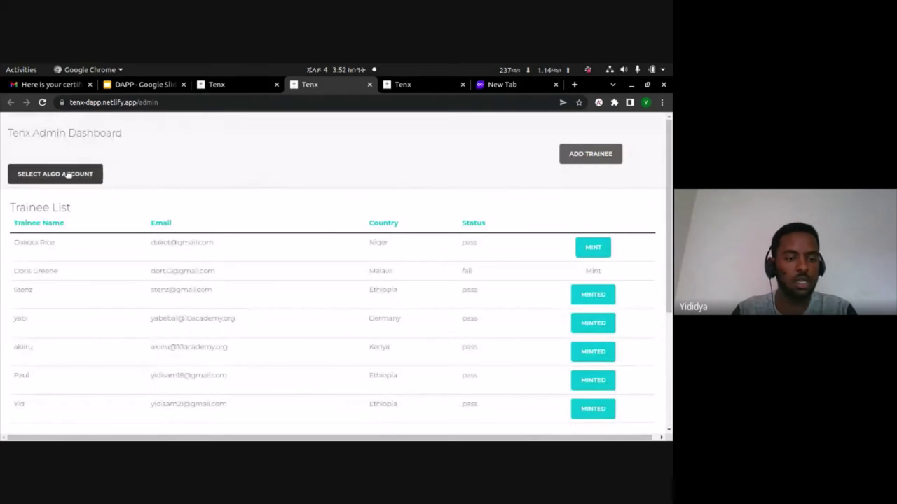
left_click(68, 174)
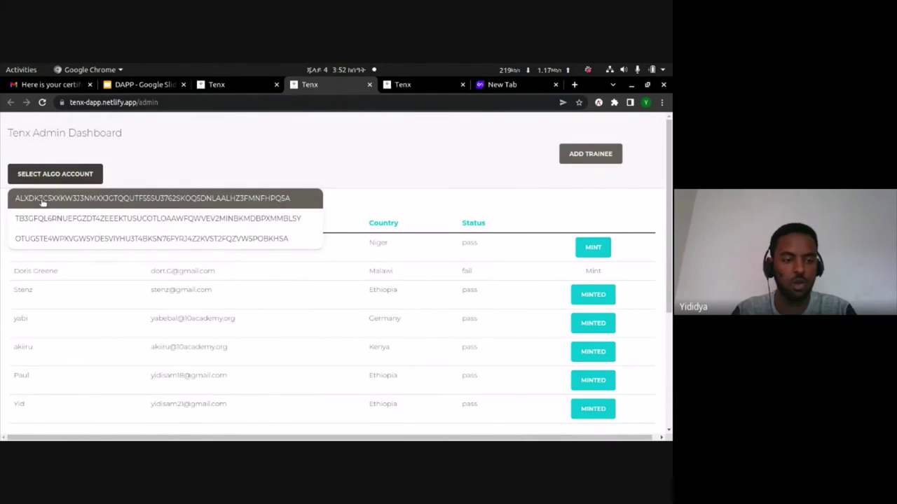
left_click(42, 199)
scroll(140, 252, "down", 5)
scroll(135, 299, "up", 5)
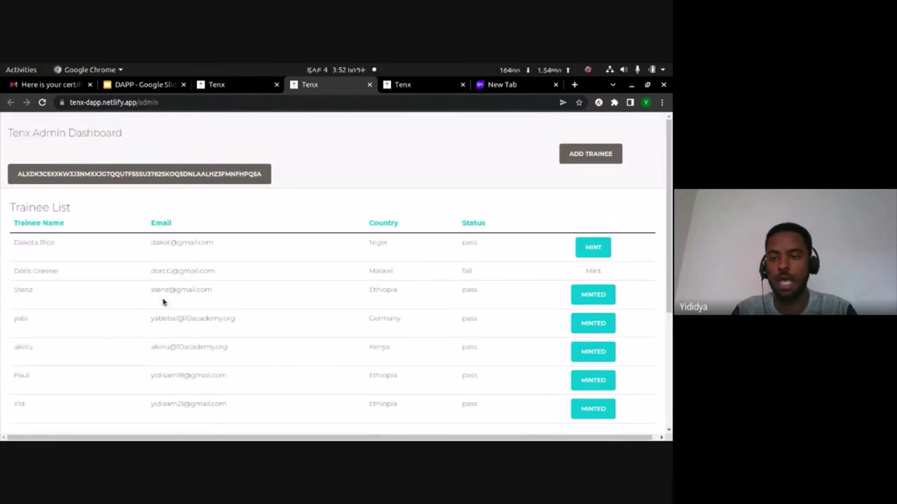
left_click(599, 102)
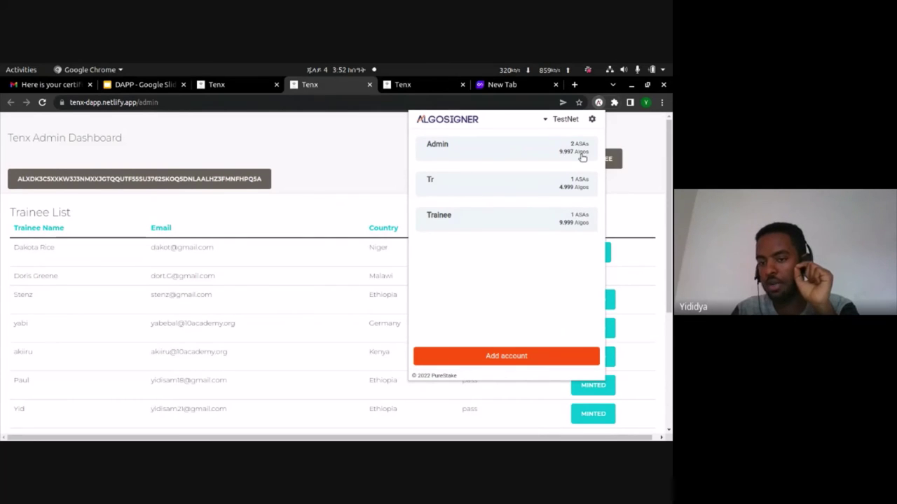
left_click(362, 170)
scroll(536, 338, "down", 5)
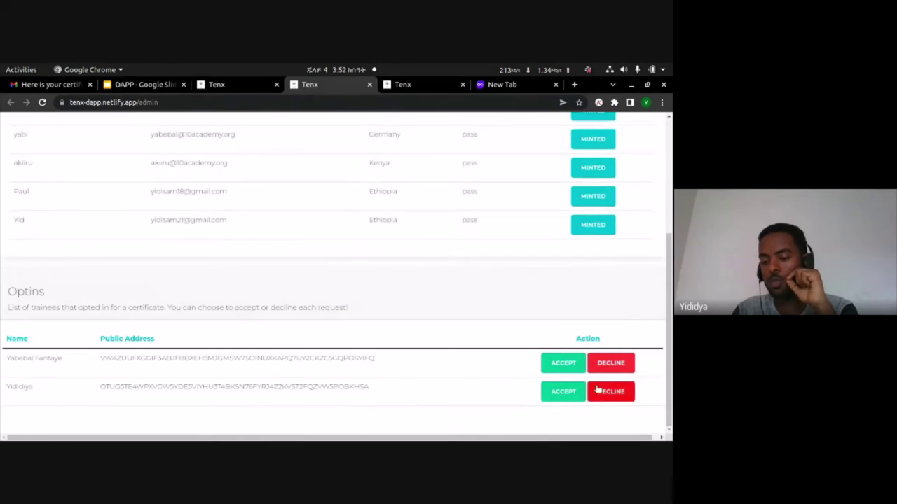
- Accept the trainee's opt-in request and sign the transfer in AlgoSigner with the wallet password
left_click(571, 399)
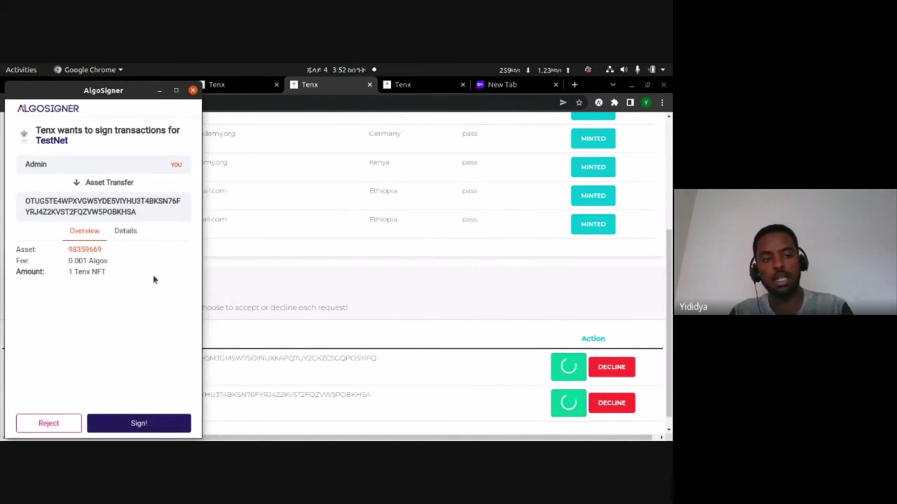
left_click(145, 428)
type("••")
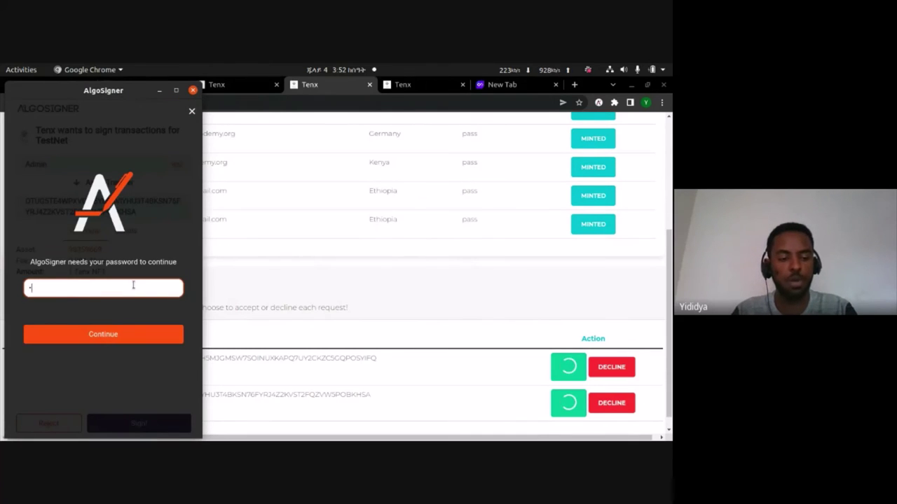
type("•••••")
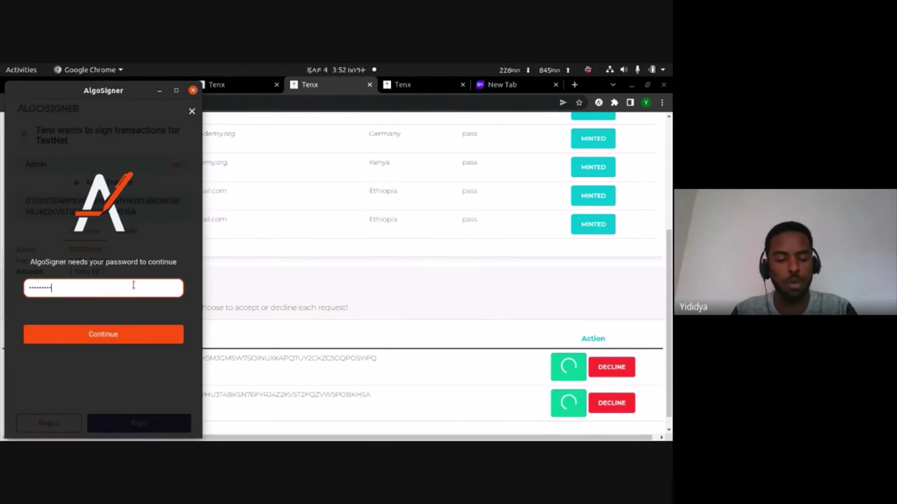
key("Return")
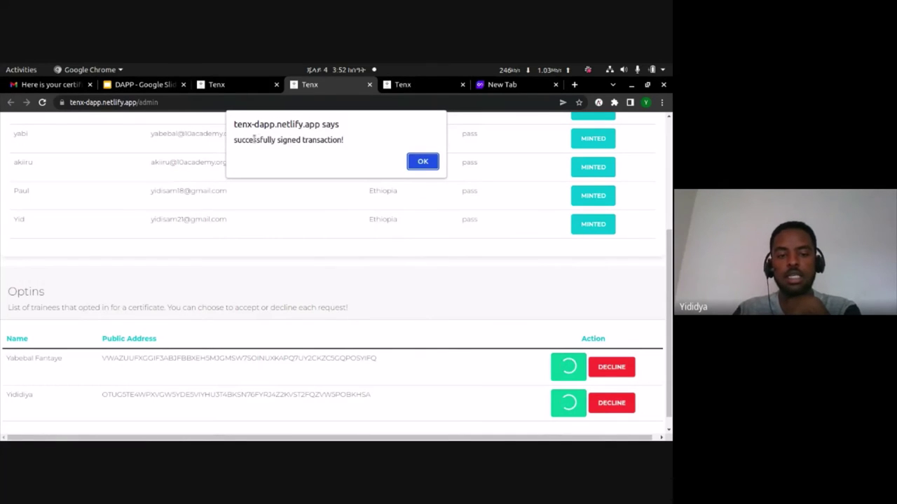
- Acknowledge the signed, asset-transferred and asset-frozen confirmation alerts
left_click(427, 166)
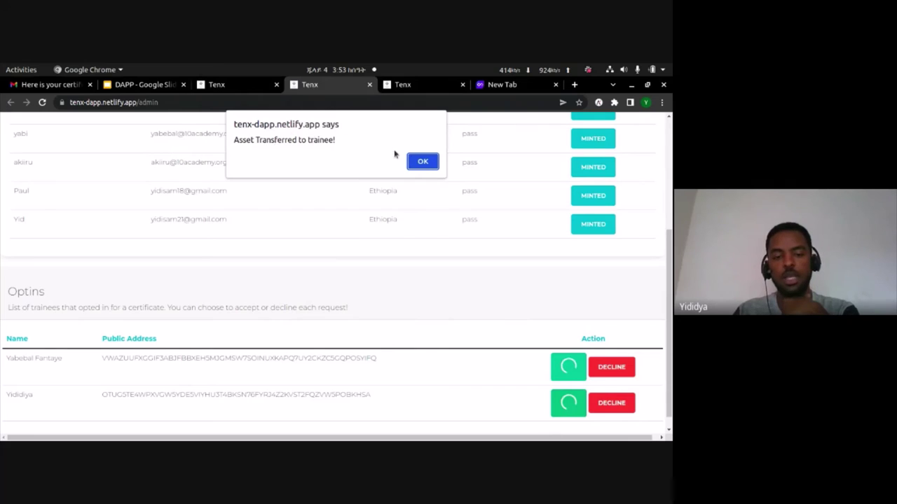
left_click(424, 160)
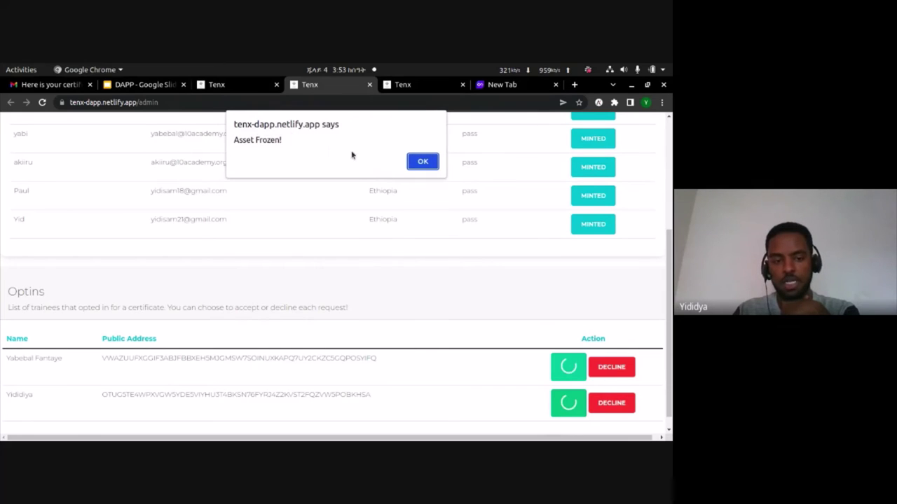
left_click(423, 162)
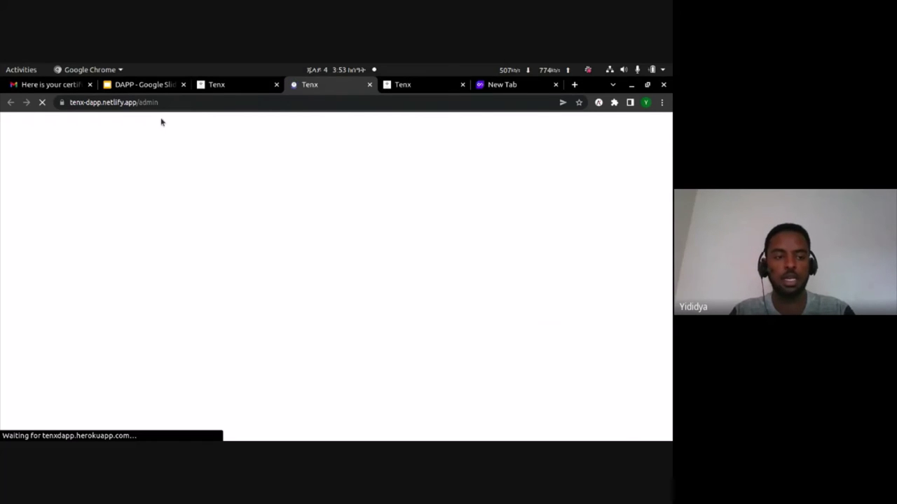
- In Gmail, open the 'Your digital certificate is ready' email and follow its GoalSeeker asset 98359669 link
left_click(62, 85)
left_click(142, 155)
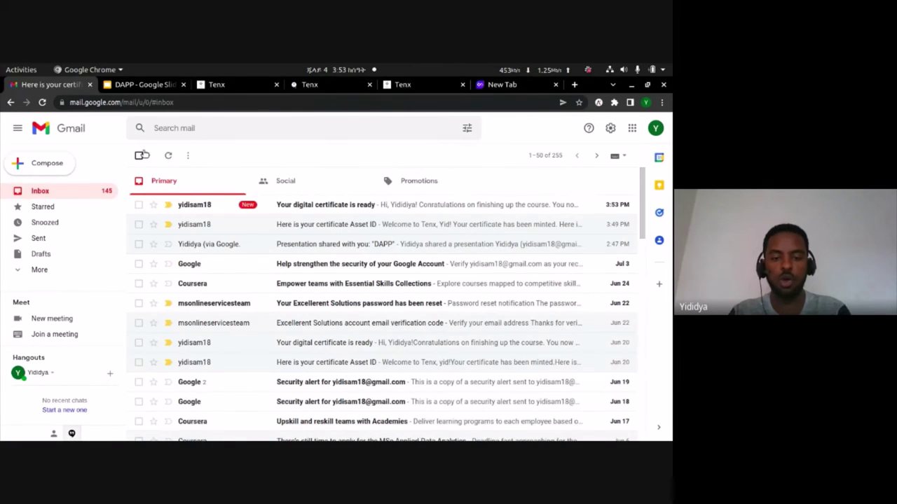
left_click(285, 209)
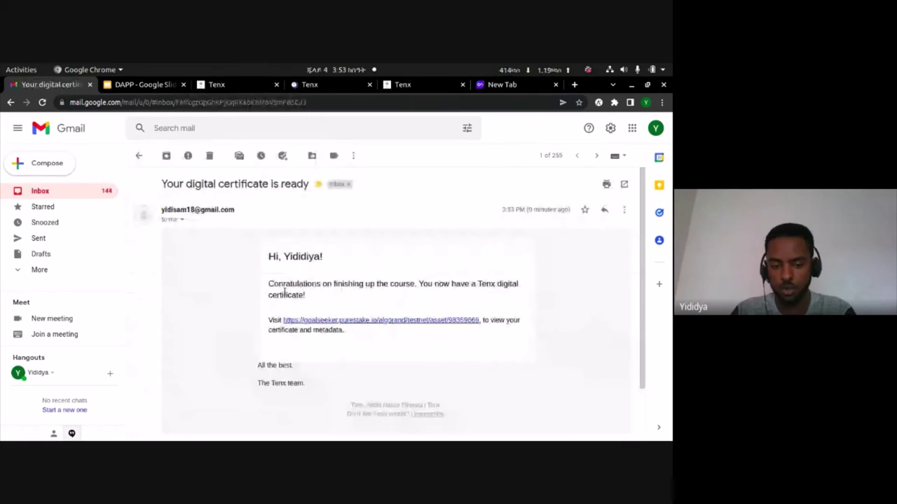
left_click(317, 321)
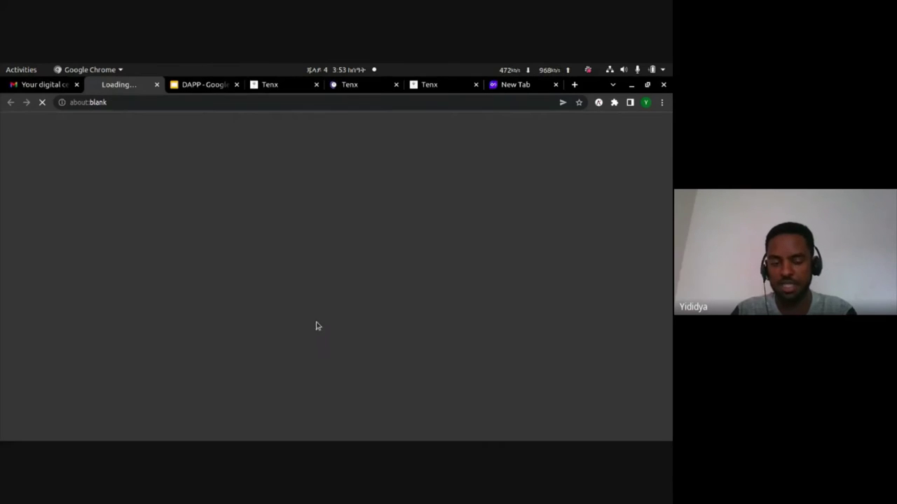
left_click(56, 86)
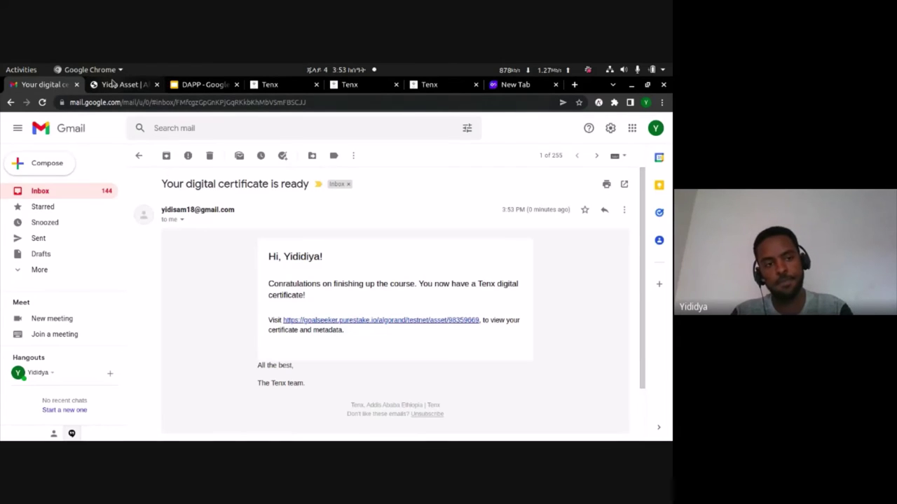
- View the certificate NFT asset 98359669 on GoalSeeker TestNet, then switch to the Google Meet window
left_click(119, 85)
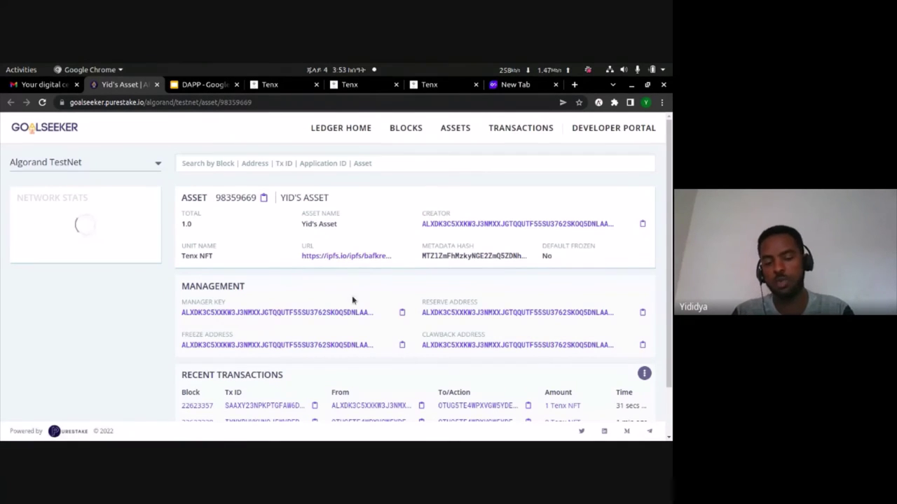
key("alt+Tab")
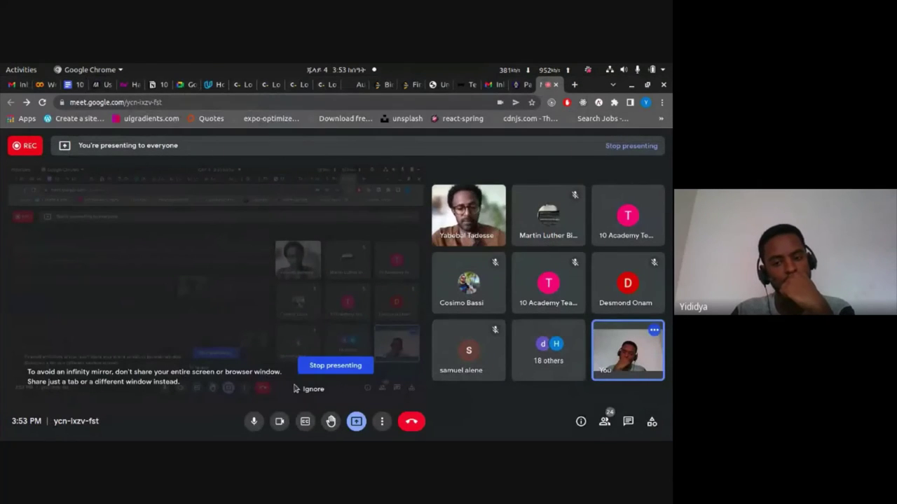
- Turn off the microphone and camera in the Meet call and bring up the Stop presenting option
left_click(254, 421)
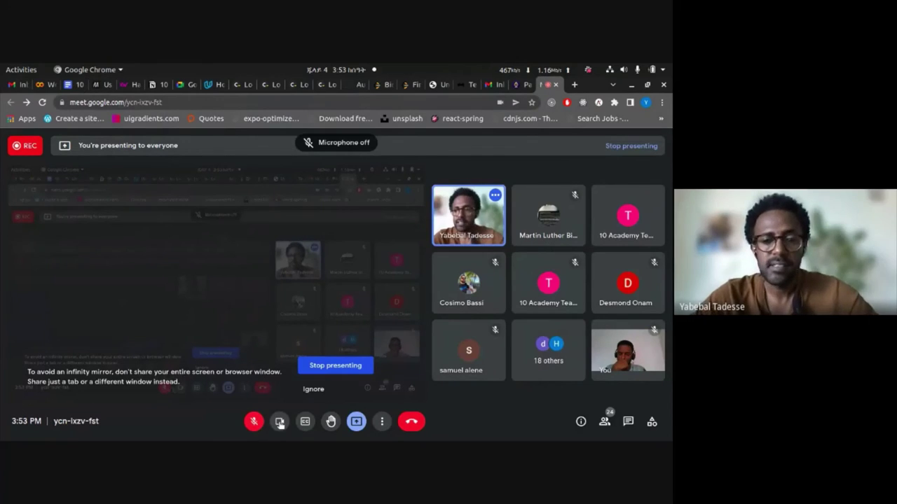
left_click(280, 421)
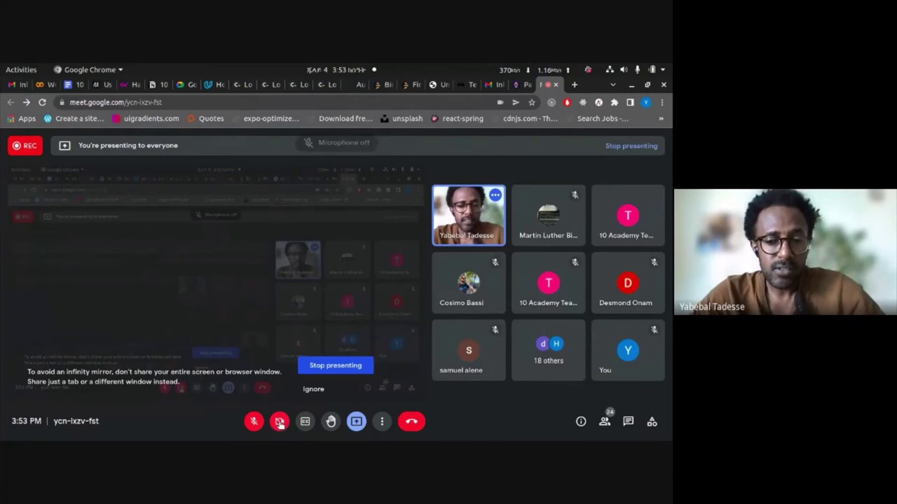
left_click(356, 421)
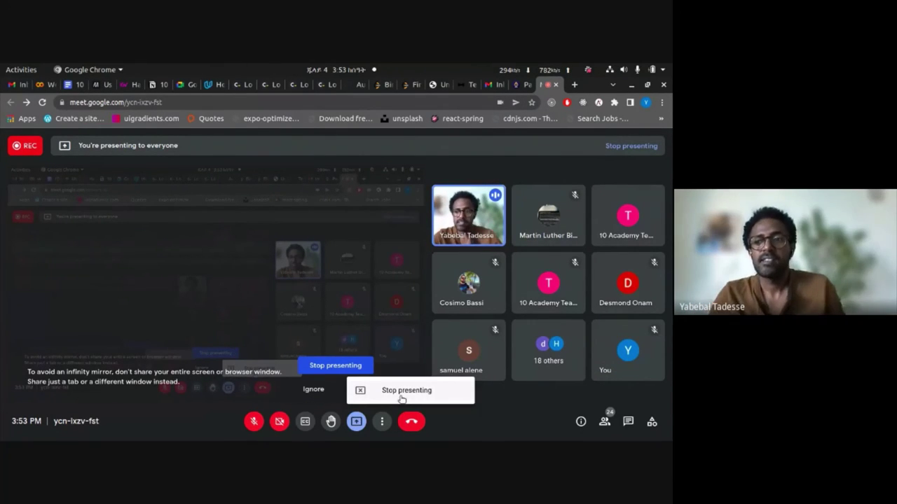